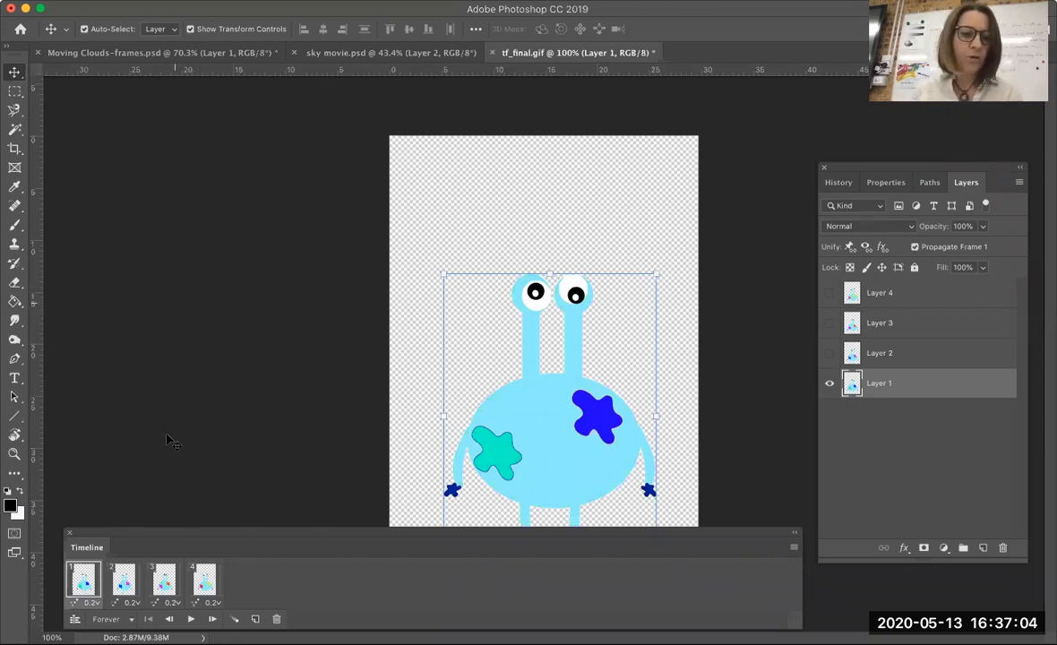
# Play and stop the four-frame animation, moving the Timeline up to make its playback controls easier to reach
pyautogui.click(190, 619)
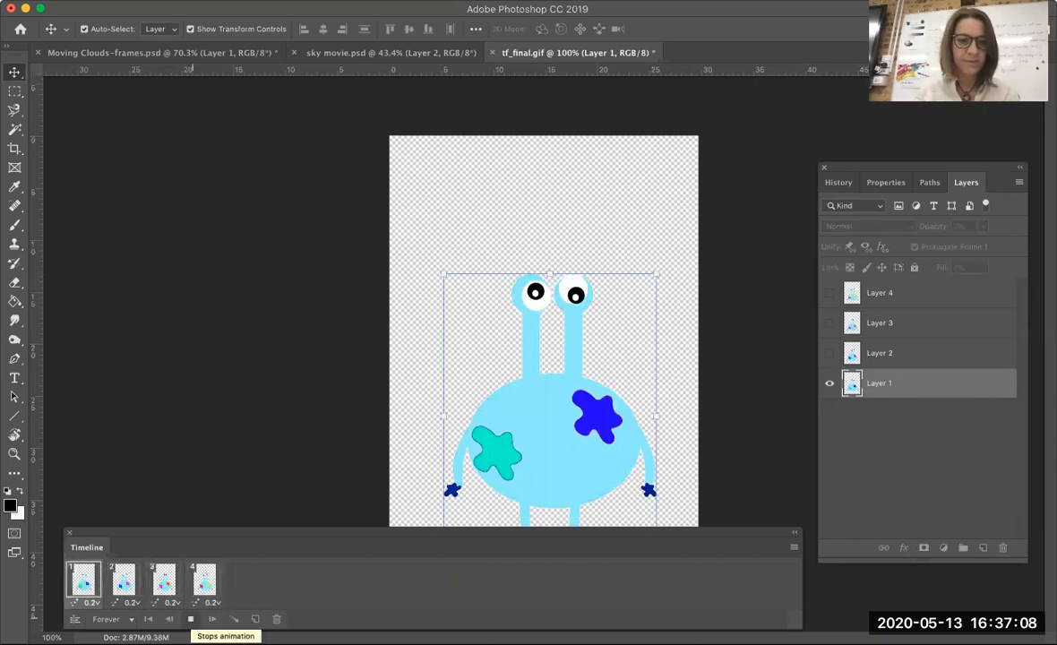
pyautogui.click(190, 619)
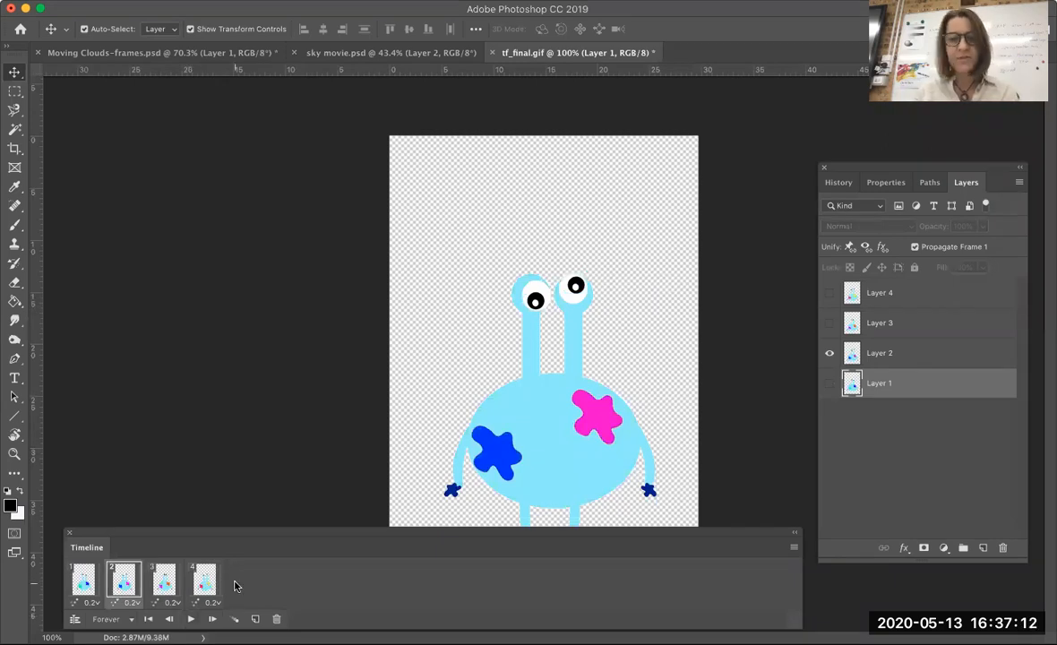
pyautogui.moveTo(190, 535); pyautogui.dragTo(190, 431)
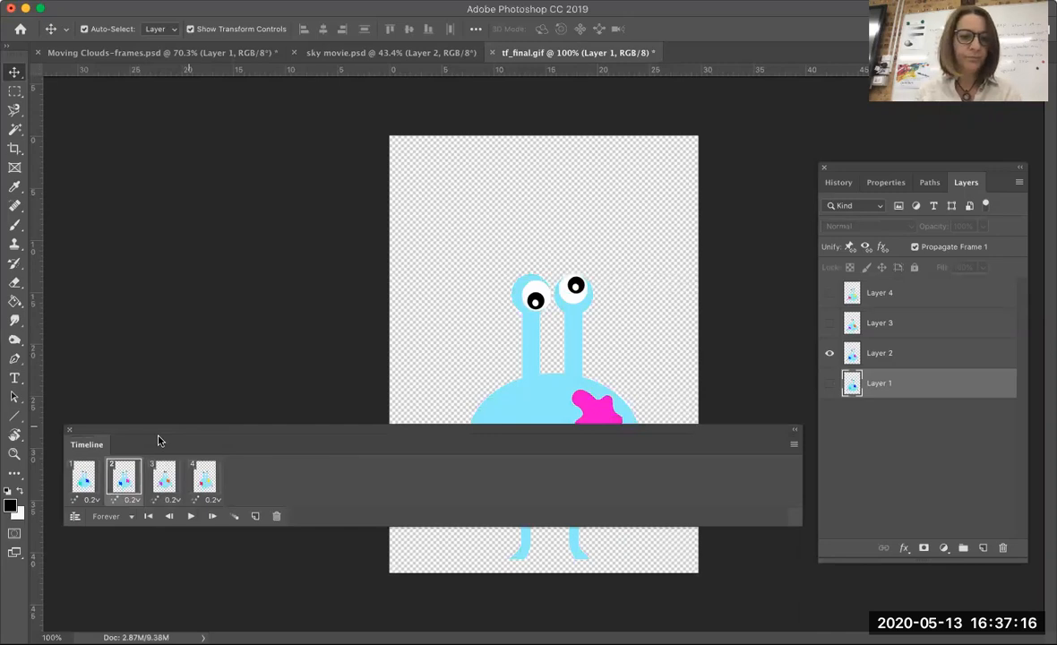
pyautogui.click(190, 516)
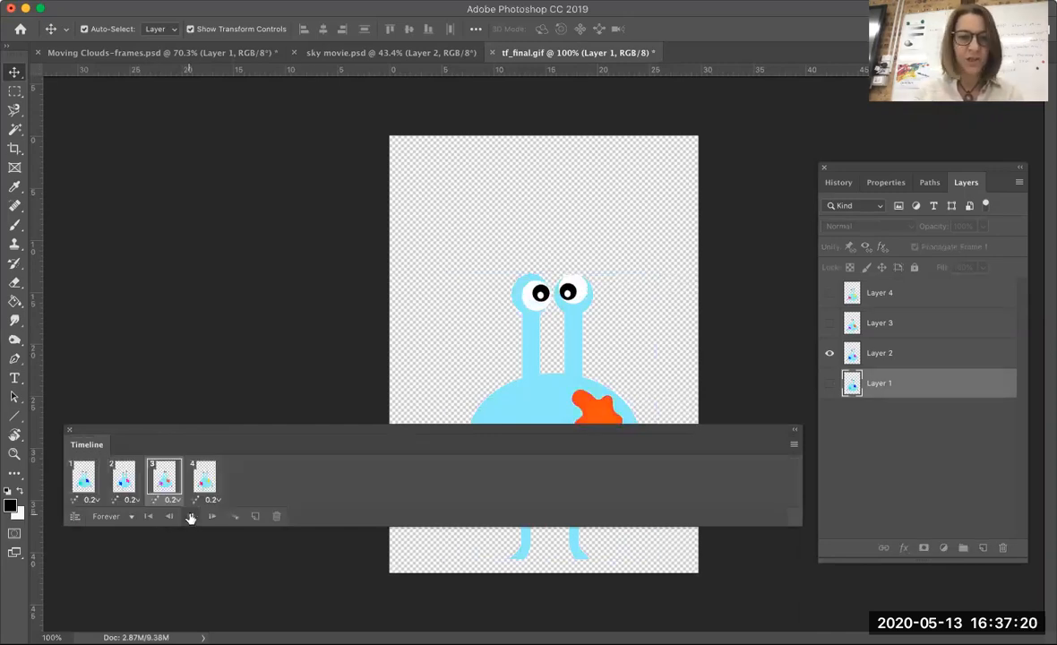
pyautogui.click(189, 517)
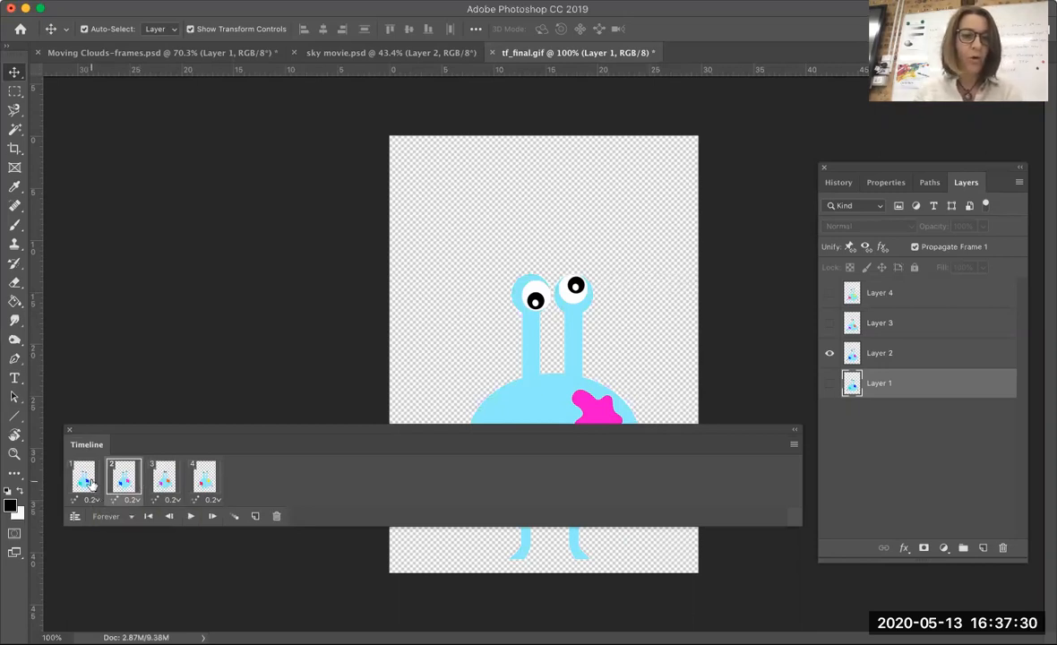
# Set the animation's looping option to Once and play it through
pyautogui.click(131, 515)
pyautogui.click(116, 512)
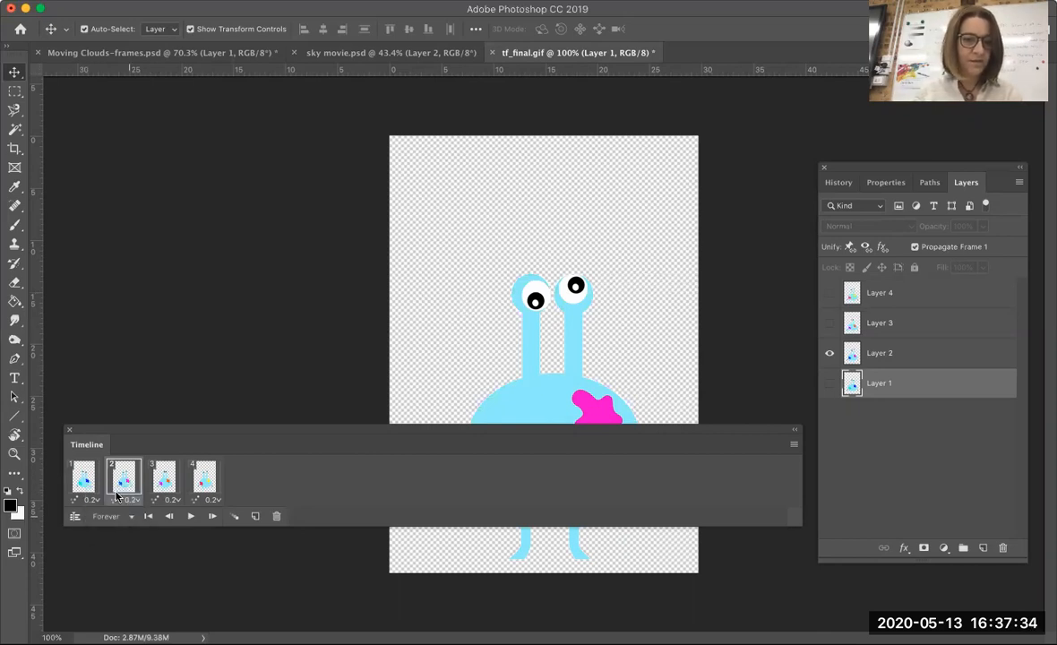
pyautogui.click(194, 517)
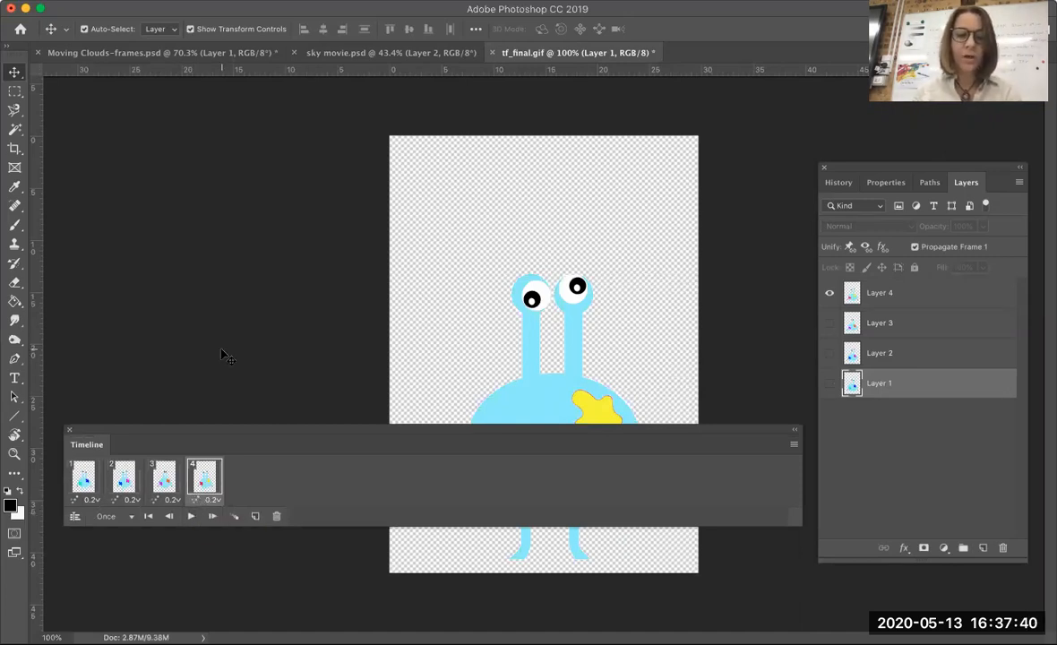
pyautogui.moveTo(240, 428); pyautogui.dragTo(224, 431)
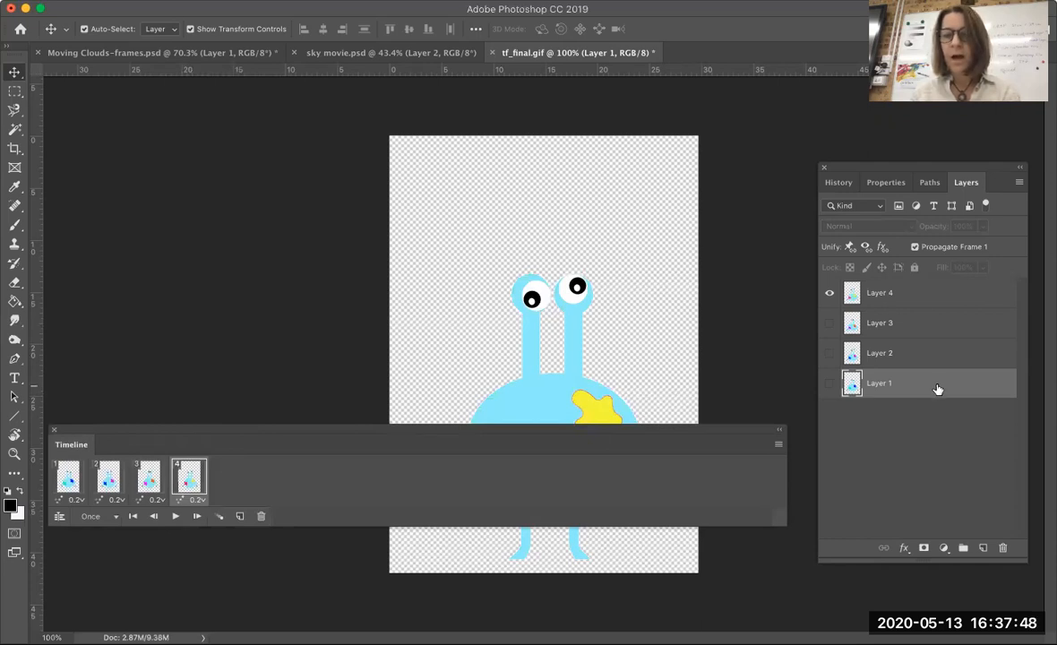
# Select Layers 1 to 4 and duplicate the set repeatedly until the document holds 24 layers
pyautogui.keyDown('shift'); pyautogui.click(939, 293); pyautogui.keyUp('shift')
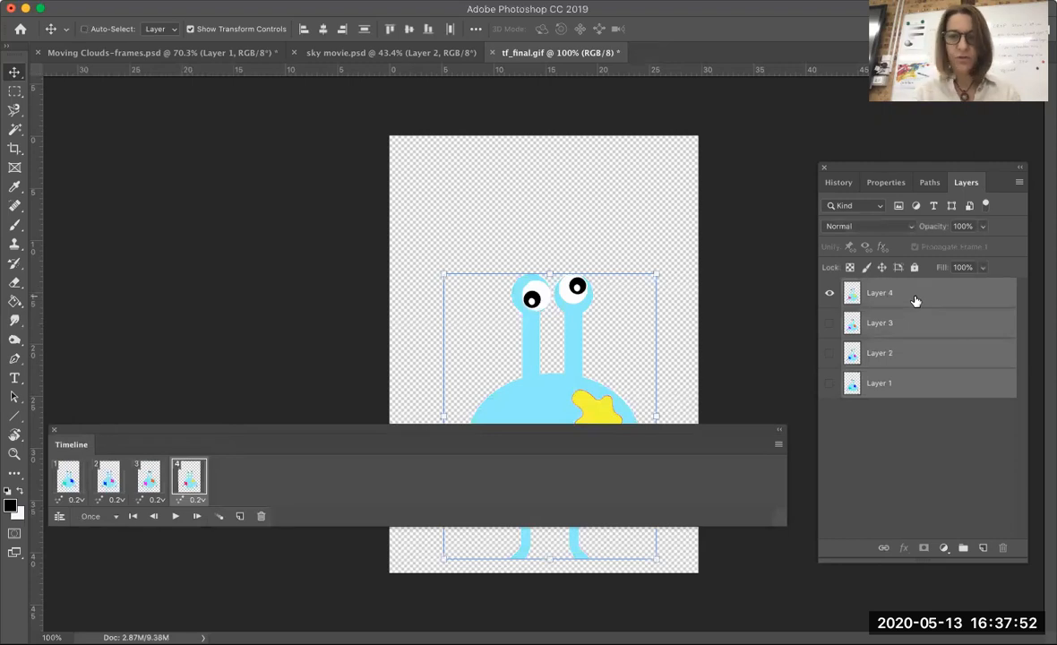
pyautogui.press('super+v')
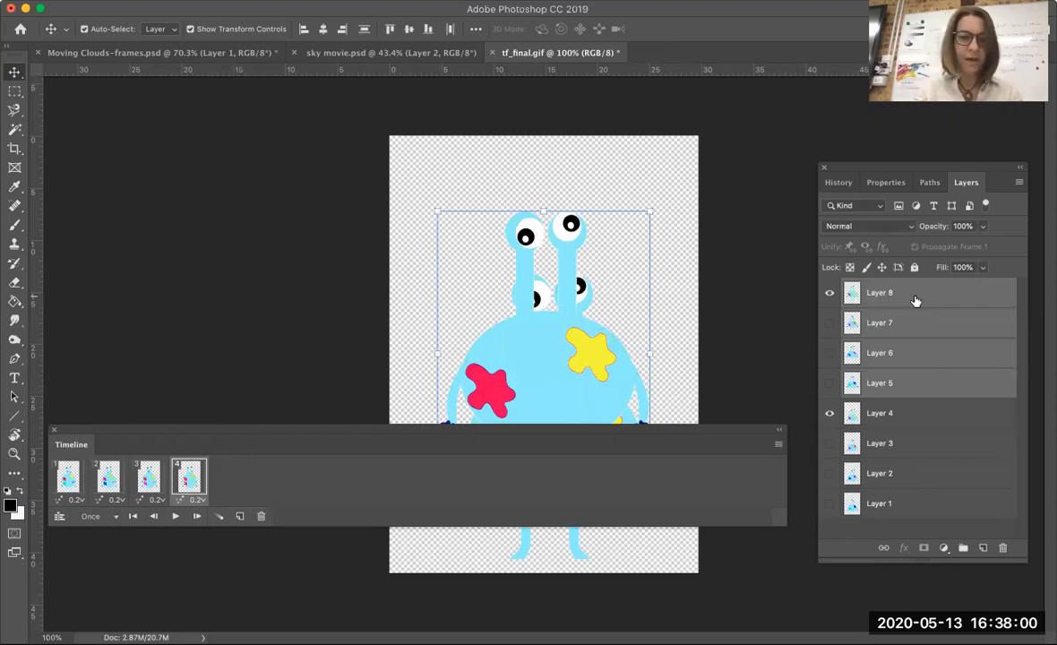
pyautogui.press('super')
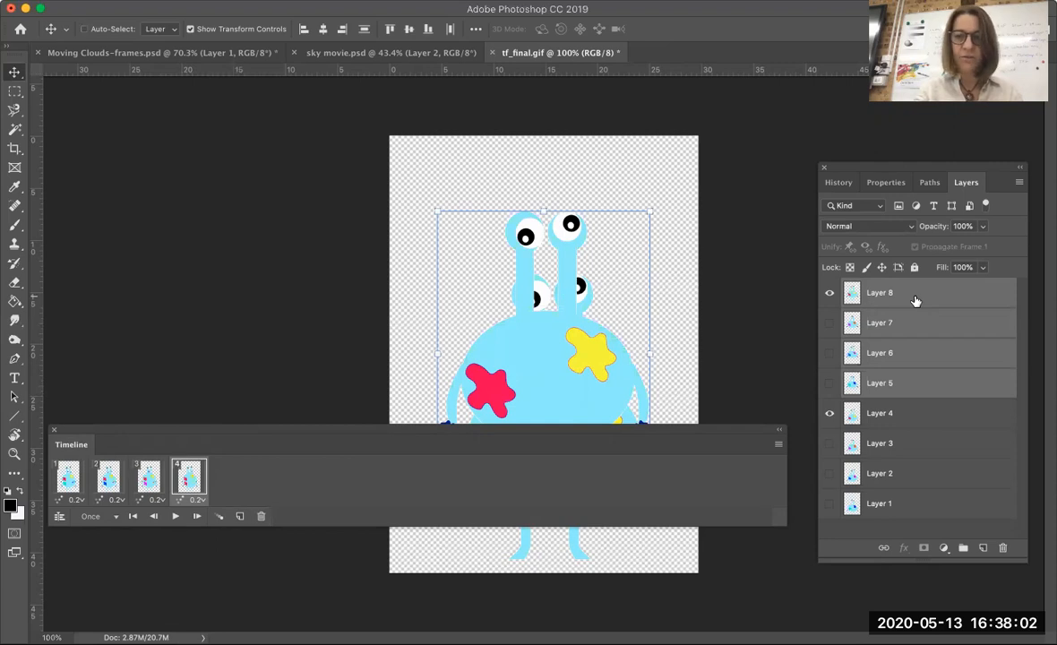
pyautogui.press('super+j')
pyautogui.press('super+j')
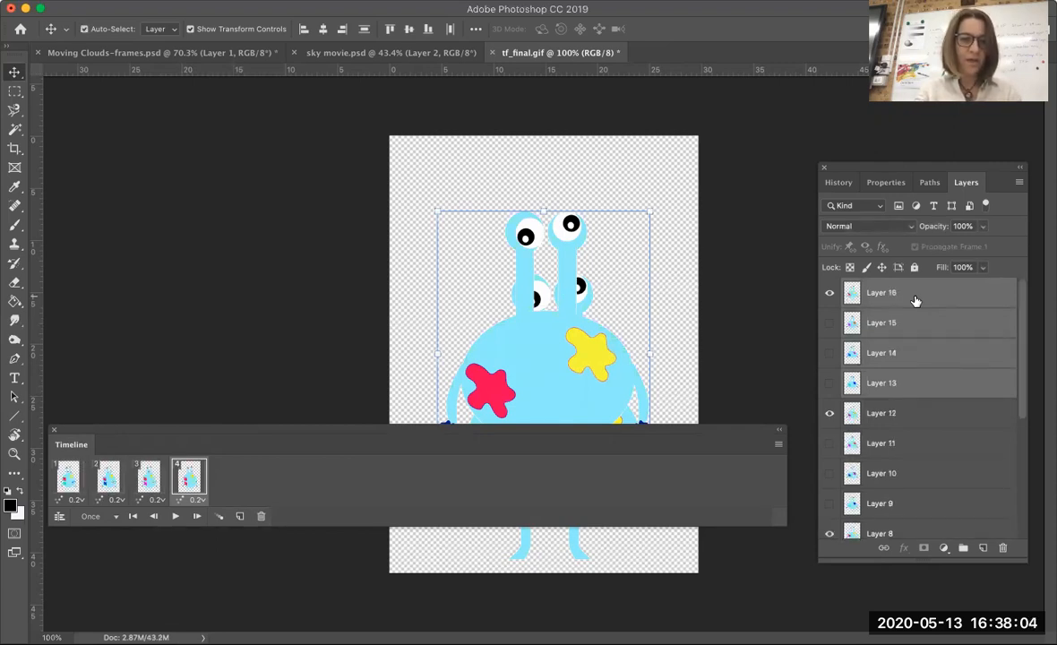
pyautogui.press('super+j')
pyautogui.press('super+j')
# Move the Timeline above the monster artwork and play the animation with the duplicated layers
pyautogui.moveTo(283, 435); pyautogui.dragTo(399, 305)
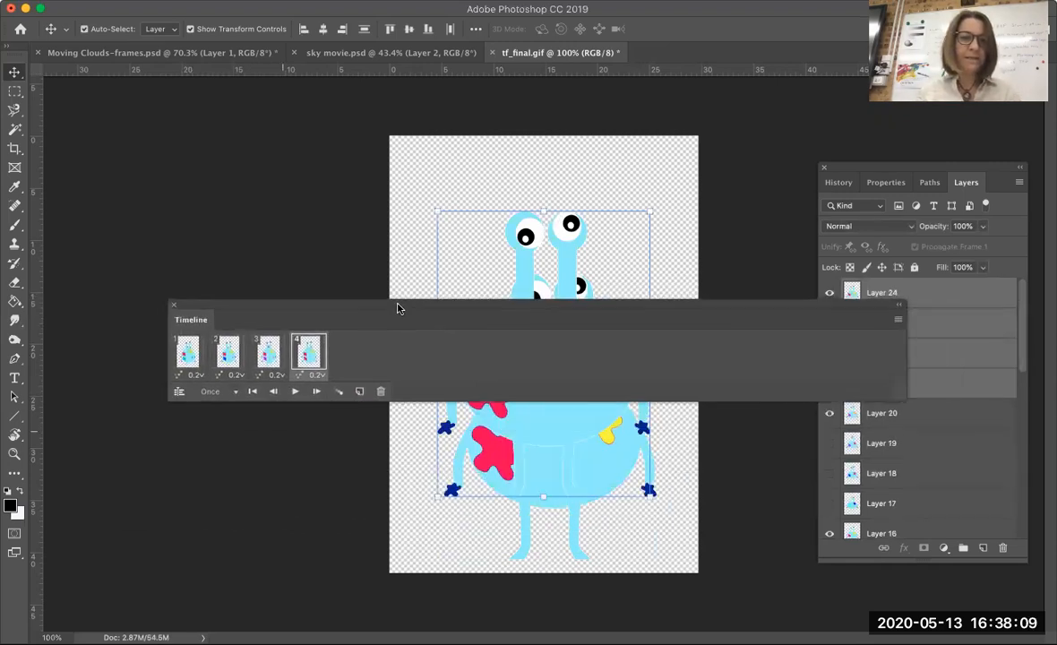
pyautogui.click(289, 394)
pyautogui.moveTo(260, 313); pyautogui.dragTo(290, 97)
pyautogui.click(236, 182)
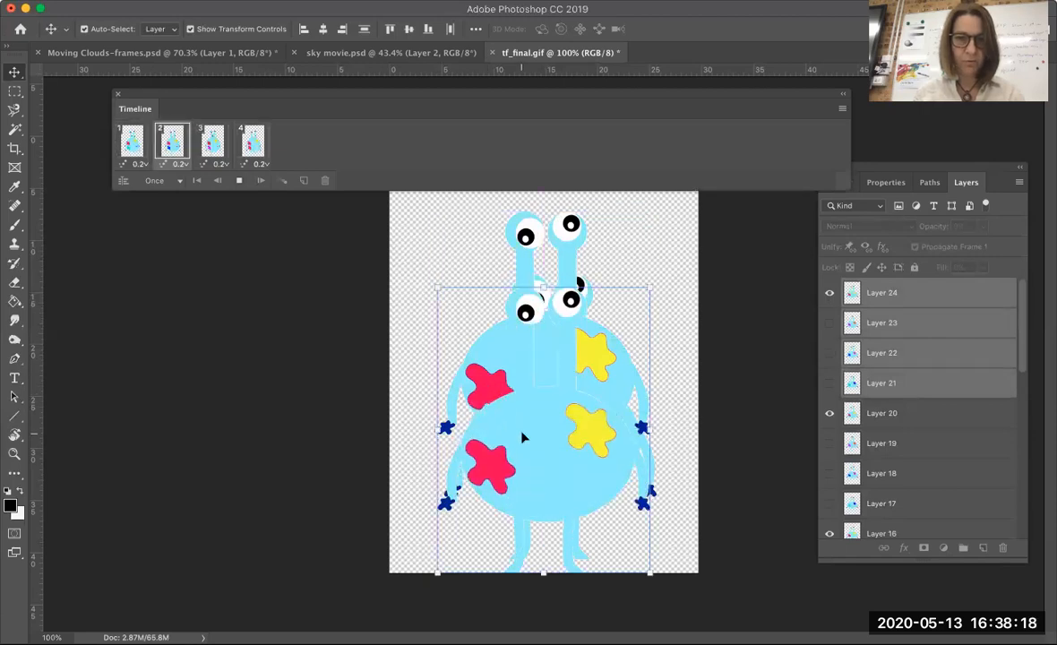
# Spread out the monster copies in frame 2, moving and tilting the top one and shifting Layer 16 left 7.73 cm, then replay
pyautogui.moveTo(524, 379)
pyautogui.mouseDown()
pyautogui.moveTo(537, 432)
pyautogui.moveTo(524, 358)
pyautogui.mouseUp()
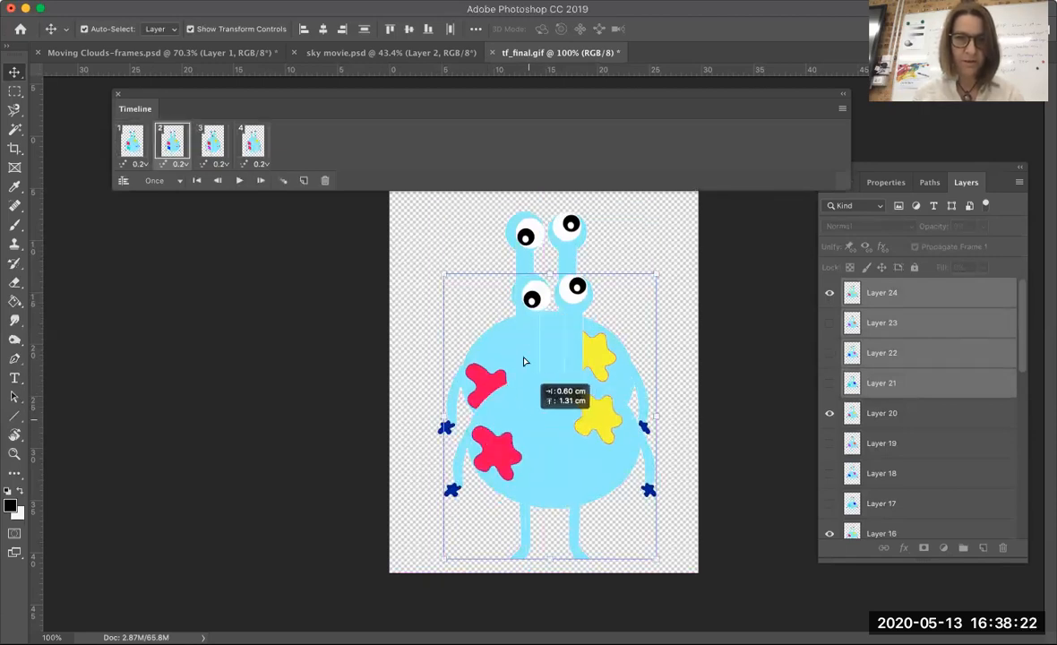
pyautogui.click(570, 232)
pyautogui.moveTo(571, 231)
pyautogui.mouseDown()
pyautogui.moveTo(573, 298)
pyautogui.moveTo(564, 231)
pyautogui.mouseUp()
pyautogui.moveTo(569, 297); pyautogui.dragTo(620, 260)
pyautogui.hotkey('ctrl', 't')
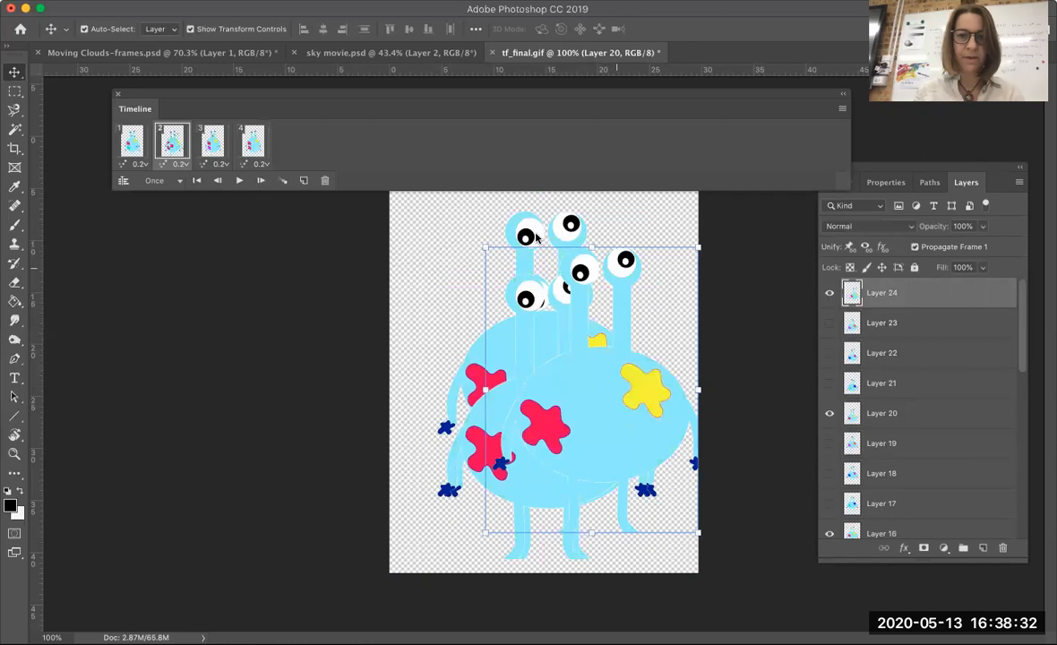
pyautogui.moveTo(522, 231); pyautogui.dragTo(444, 226)
pyautogui.press('Return')
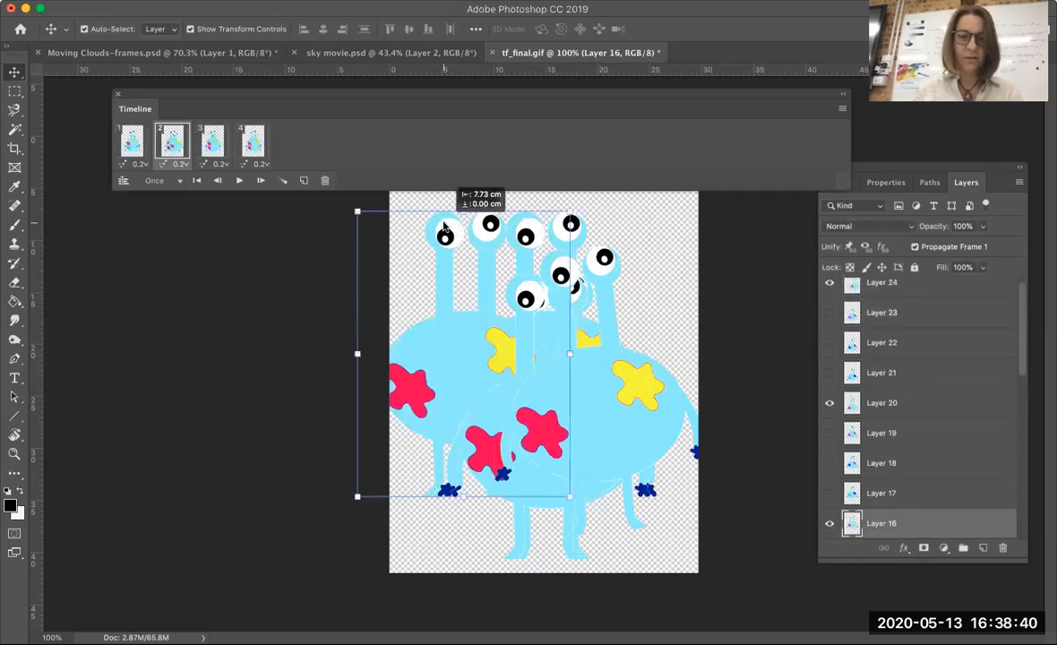
pyautogui.click(238, 181)
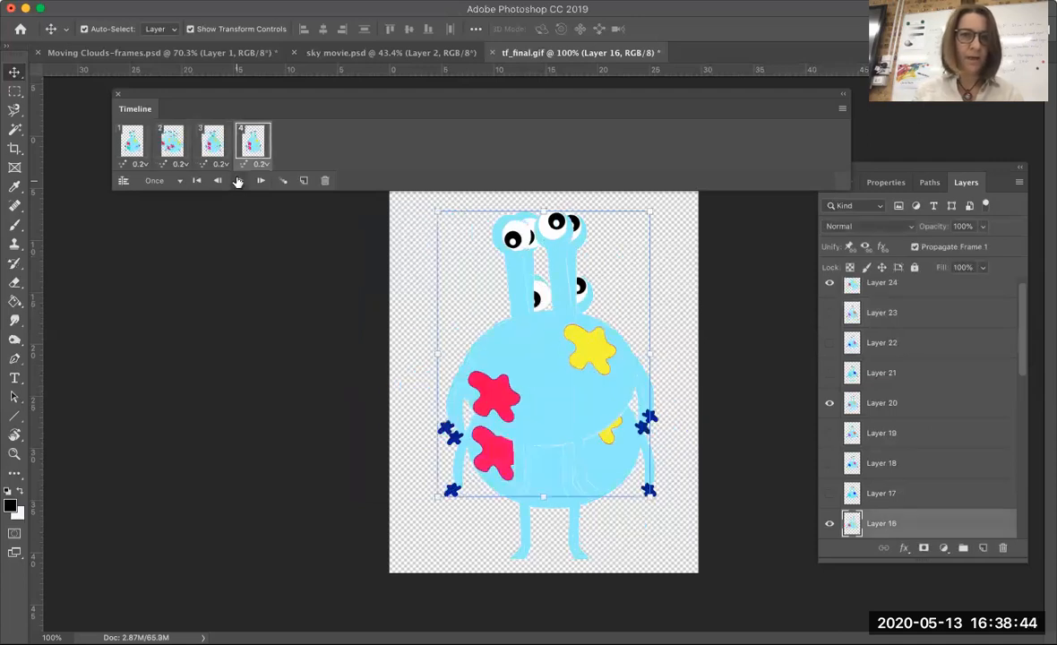
# Delete frames 2 to 4 from the animation, leaving only the first frame
pyautogui.click(171, 142)
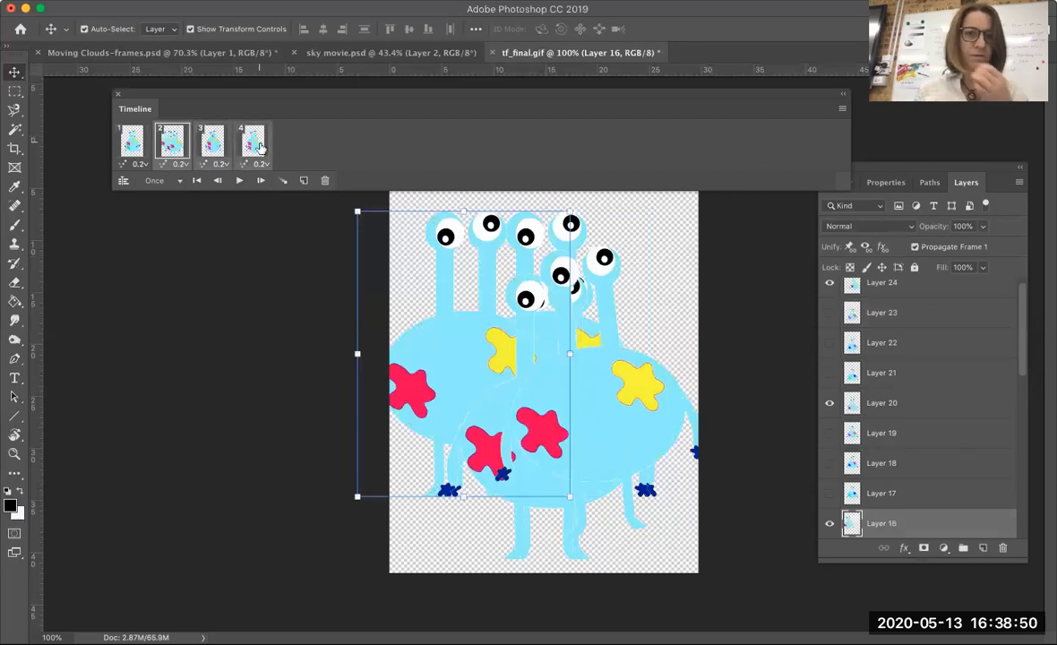
pyautogui.click(324, 180)
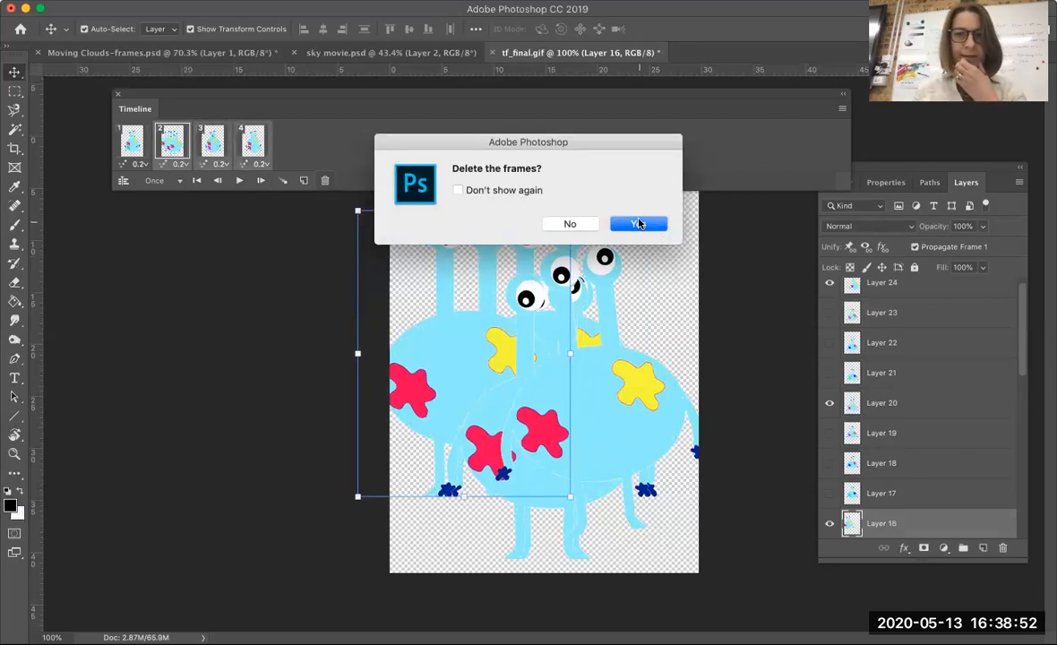
pyautogui.click(638, 223)
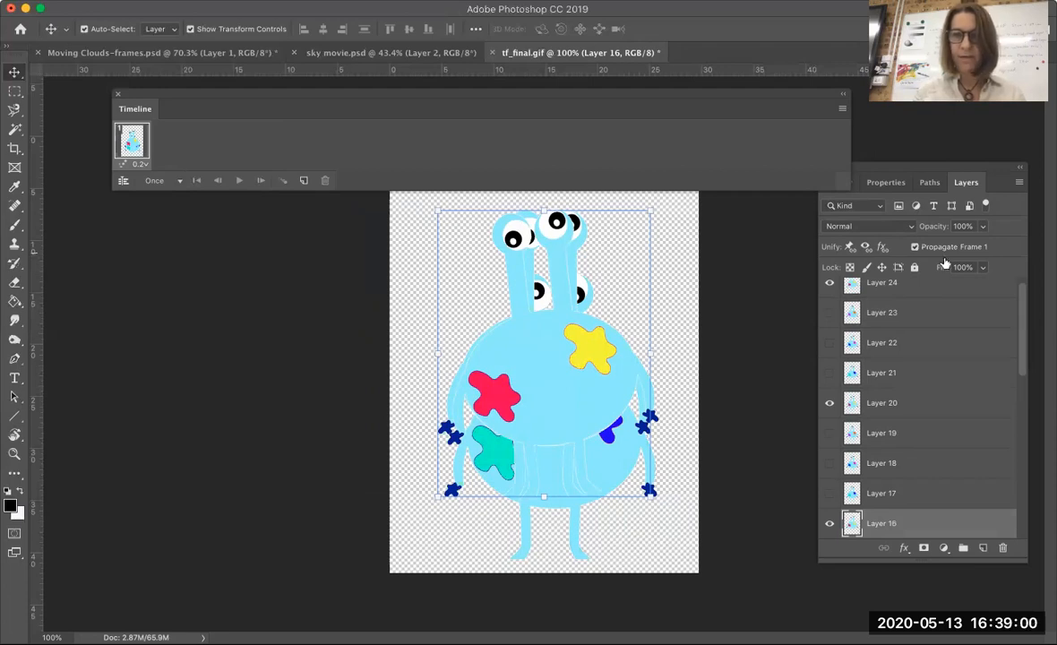
# Make frames from all the layers and play the rebuilt animation
pyautogui.click(842, 111)
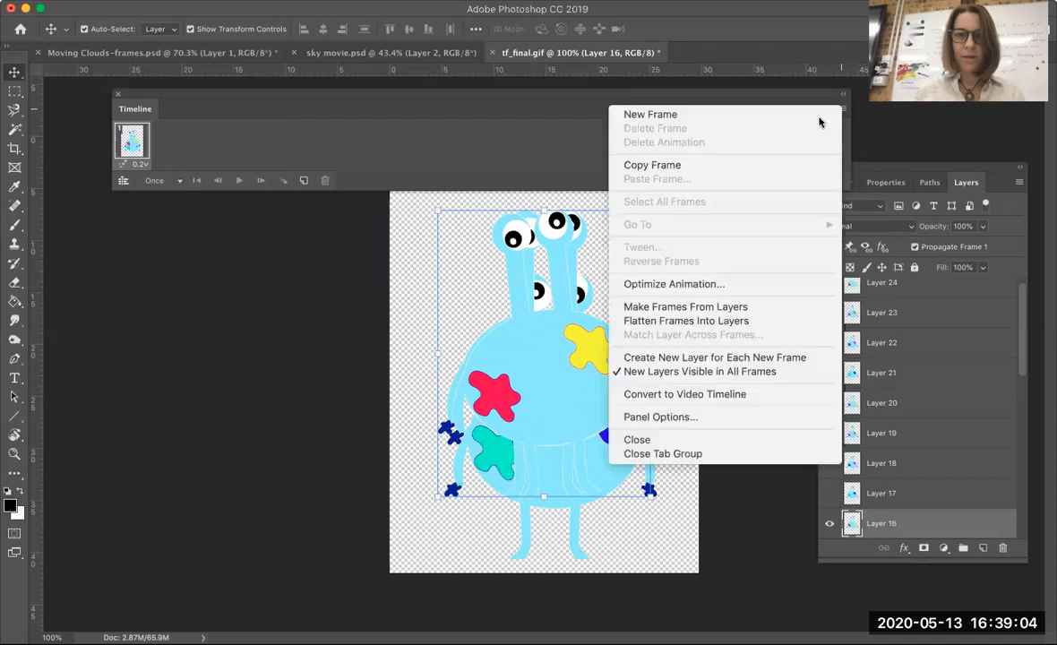
pyautogui.click(695, 309)
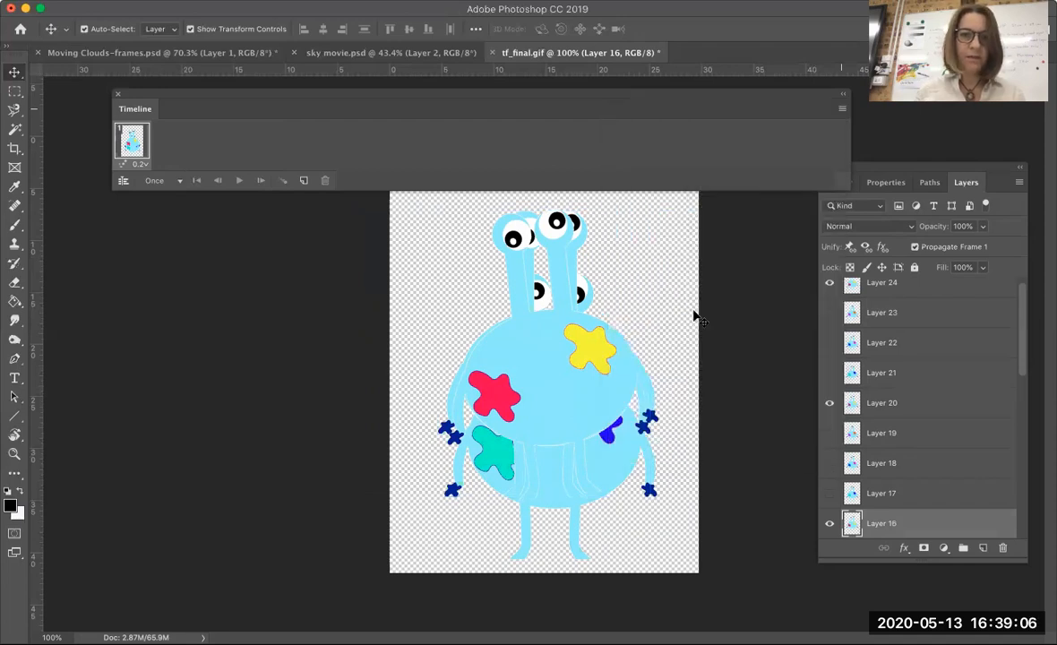
pyautogui.click(239, 181)
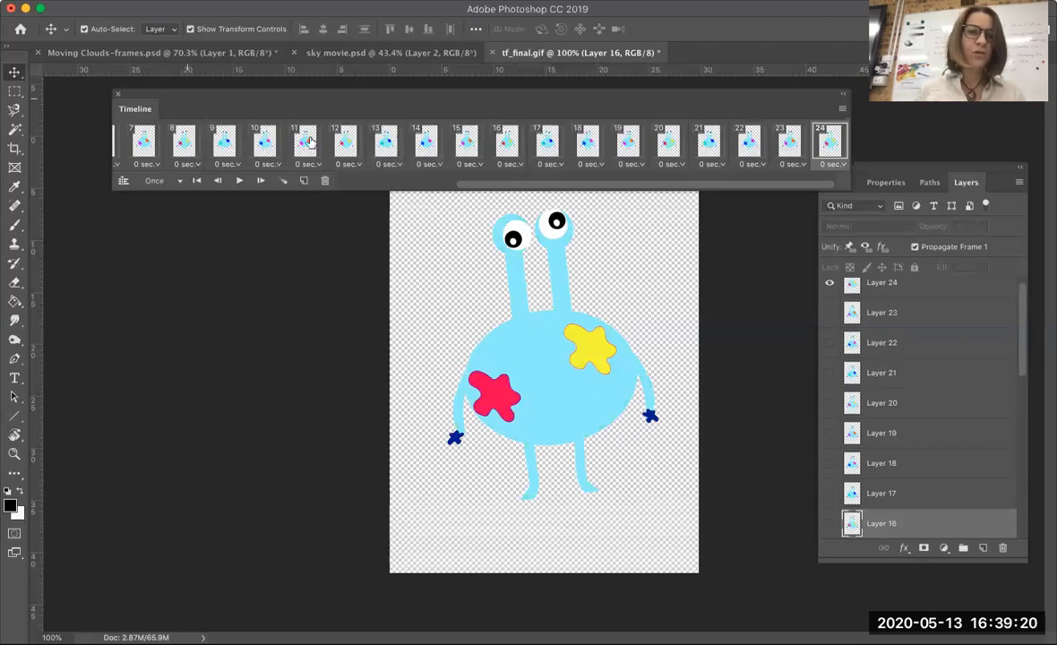
# Select frames 1 to 24 and set their delay to 0.5 seconds
pyautogui.hscroll(-5, 305, 143)
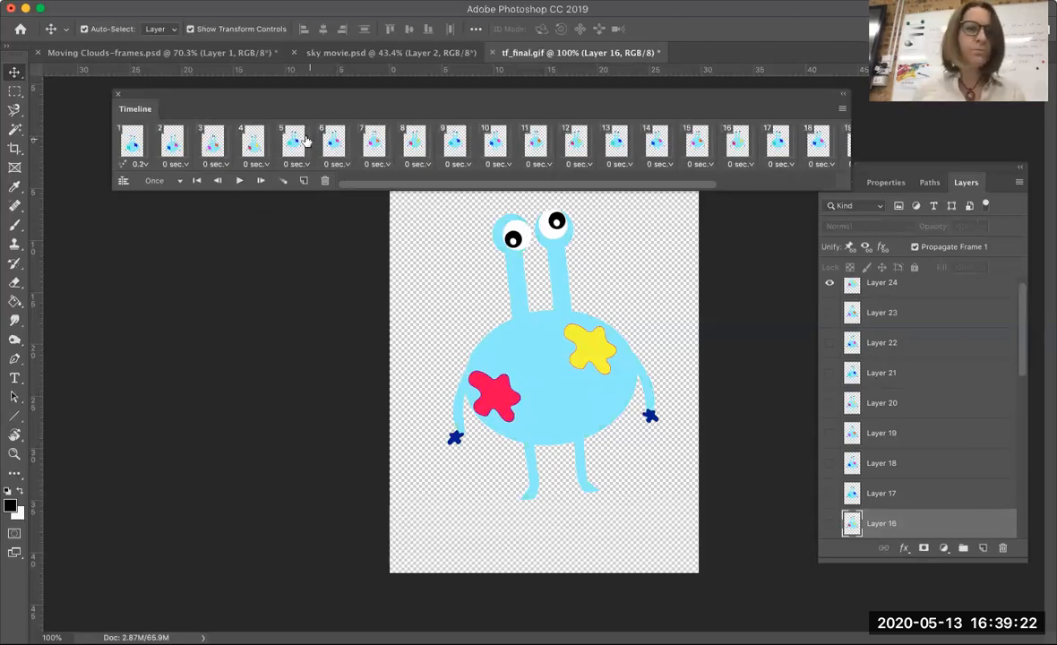
pyautogui.click(132, 143)
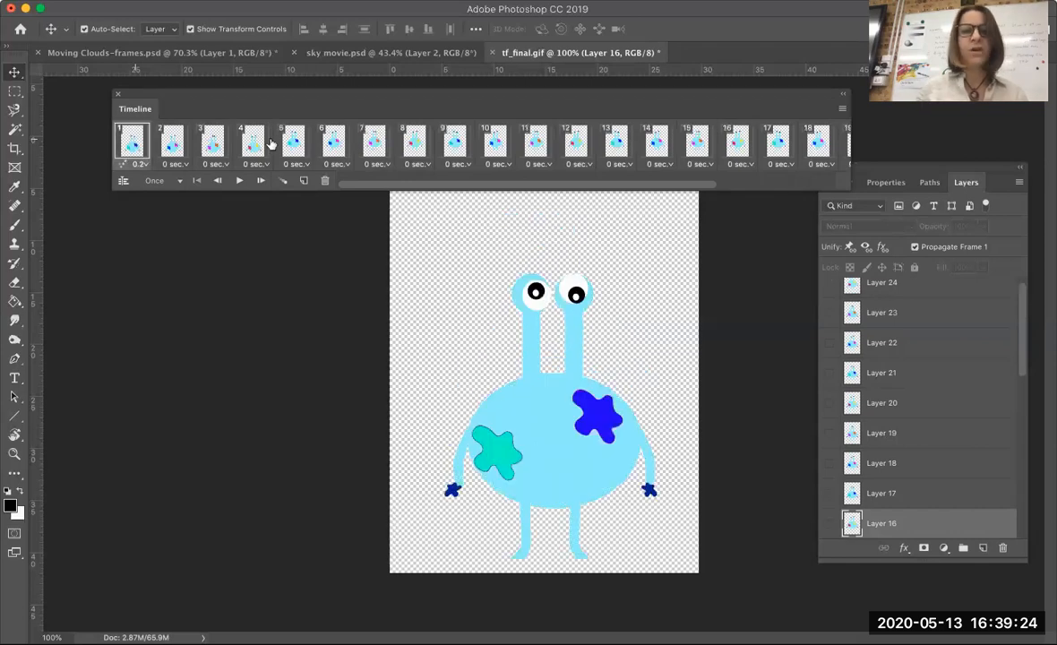
pyautogui.hscroll(5, 271, 143)
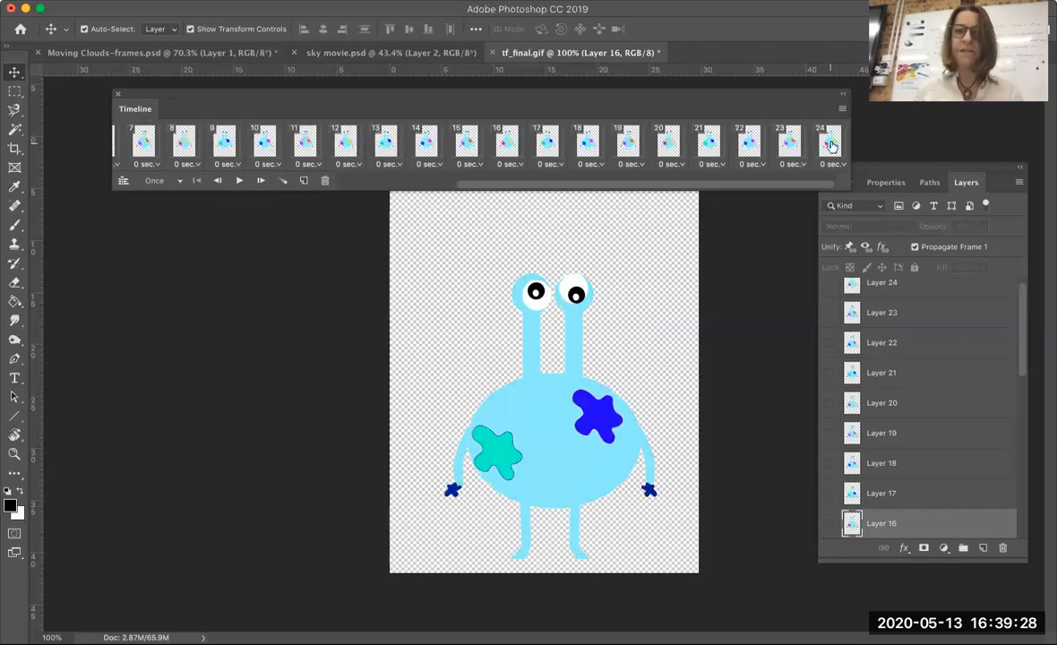
pyautogui.keyDown('shift'); pyautogui.click(831, 146); pyautogui.keyUp('shift')
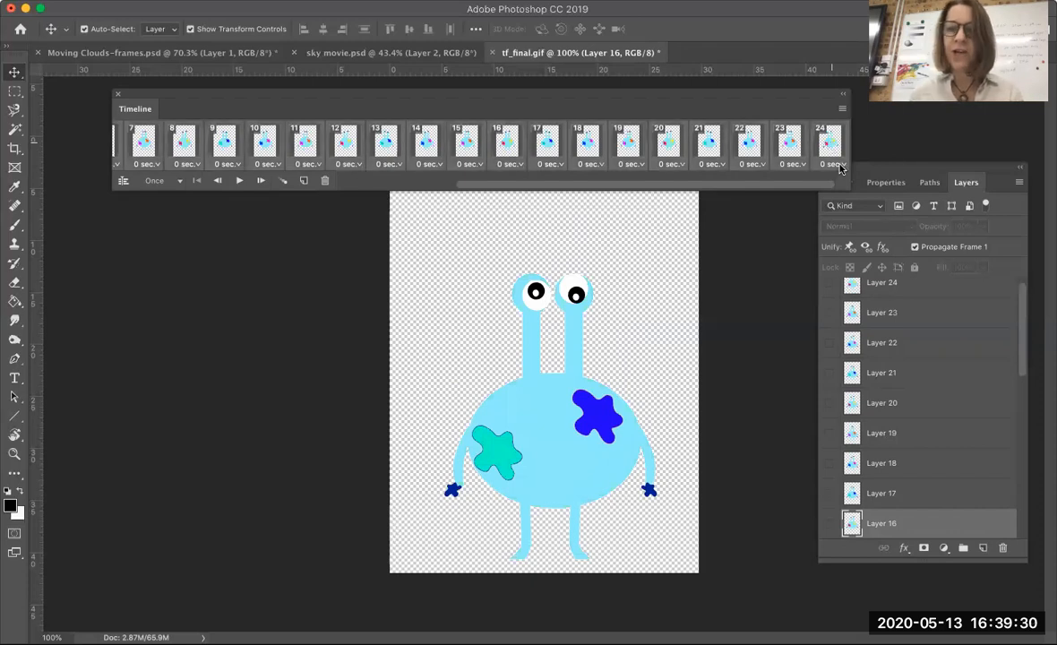
pyautogui.click(833, 164)
pyautogui.click(841, 81)
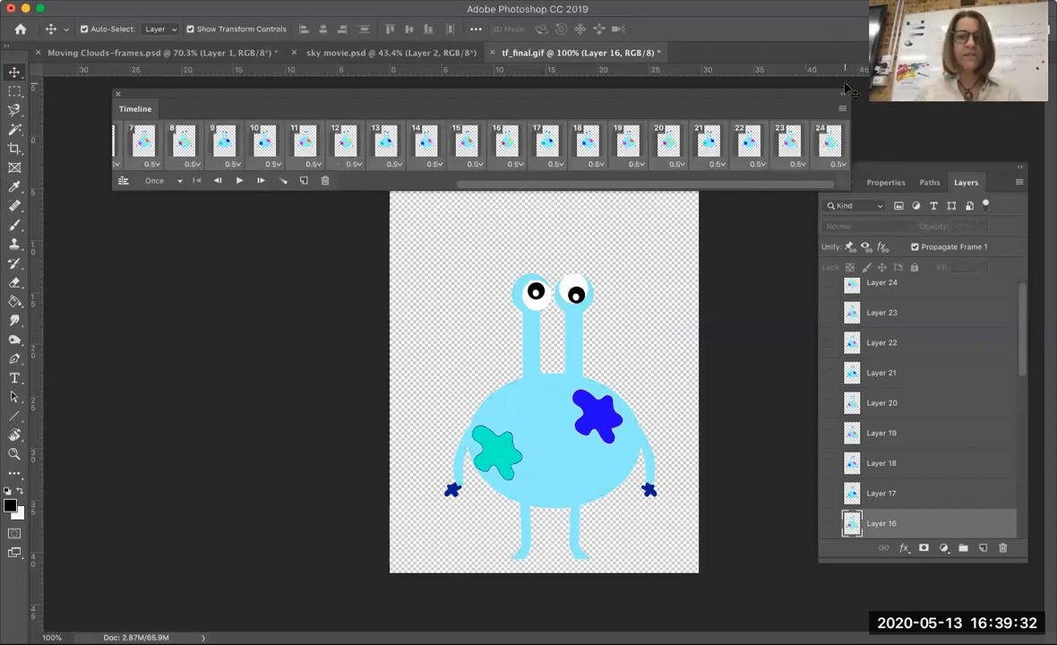
# Play the 24-frame animation to check its timing, stop it, and deselect the layer
pyautogui.click(239, 182)
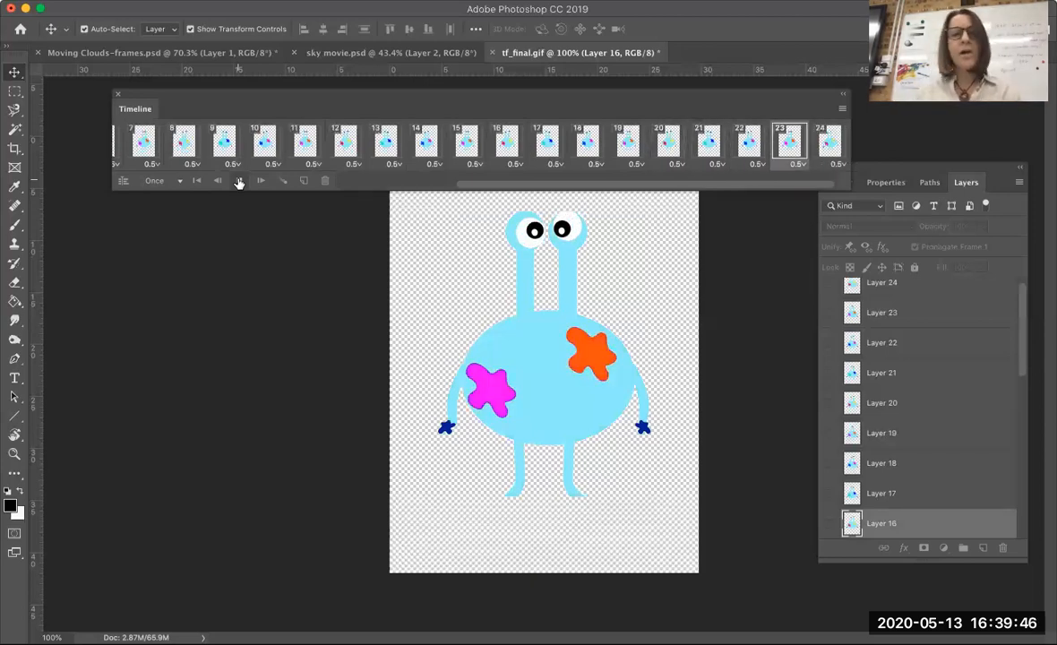
pyautogui.click(239, 181)
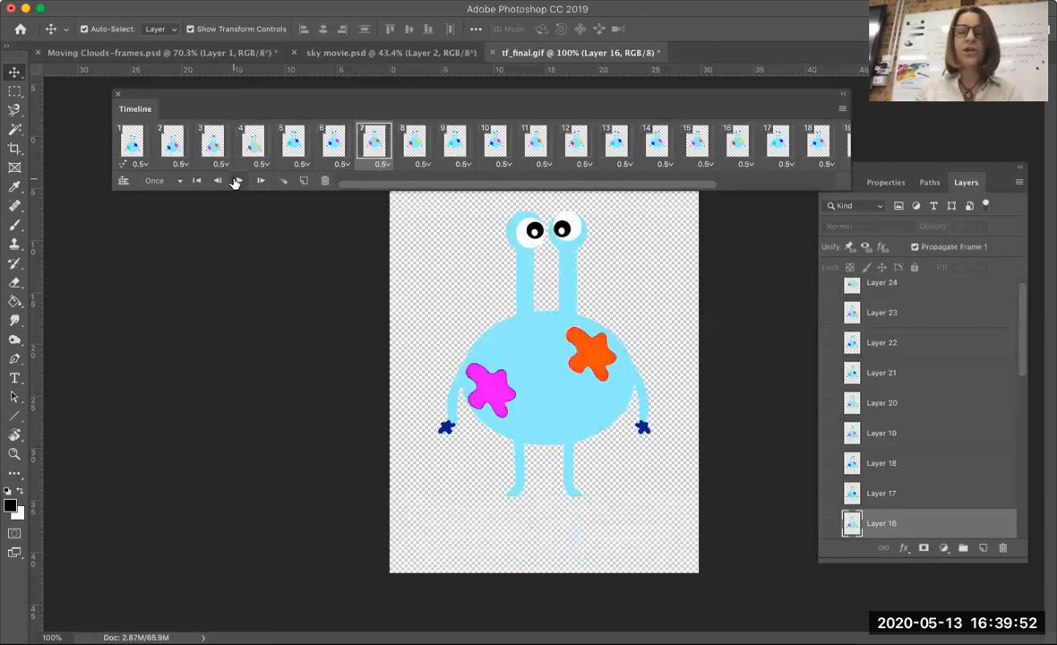
pyautogui.click(236, 181)
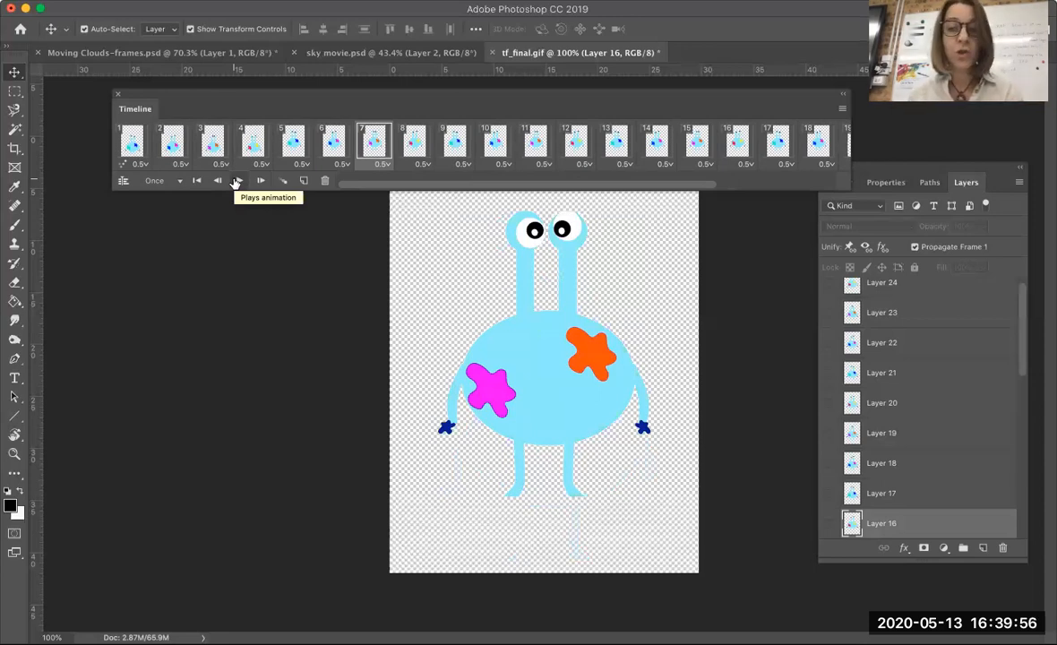
pyautogui.click(236, 267)
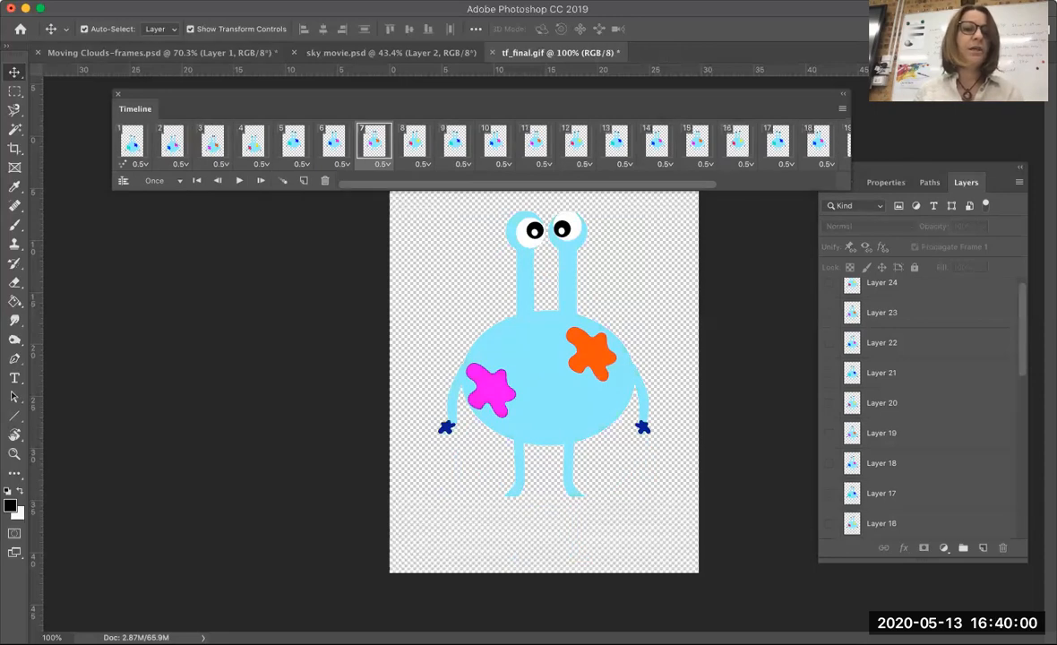
# Check the image's width and height in pixels in the Image Size settings, and leave without applying changes
pyautogui.click(203, 1)
pyautogui.click(224, 104)
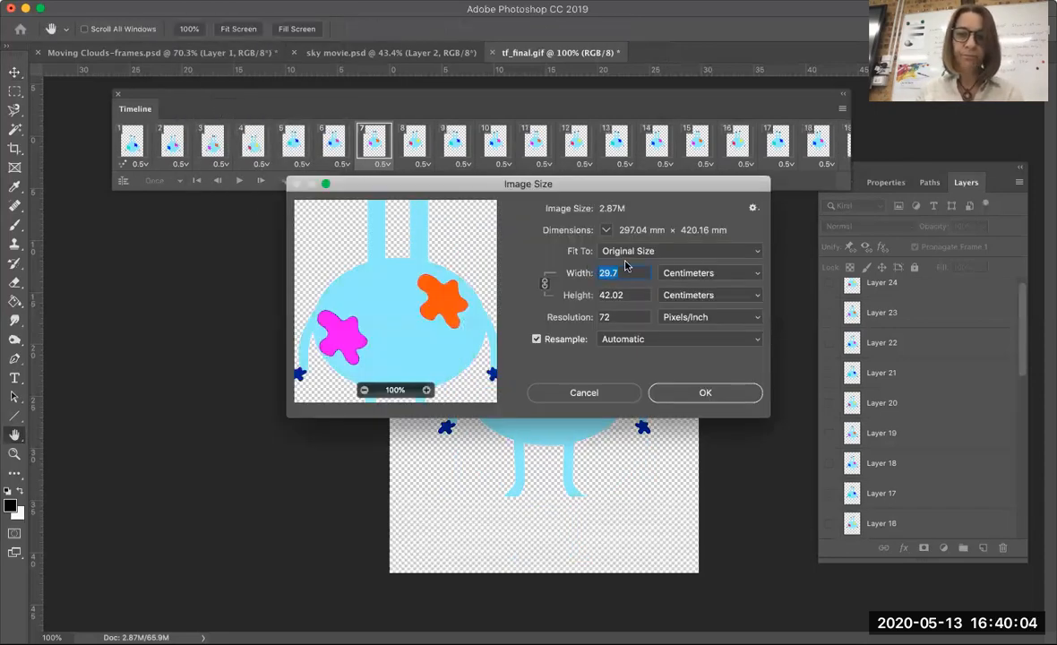
pyautogui.click(737, 273)
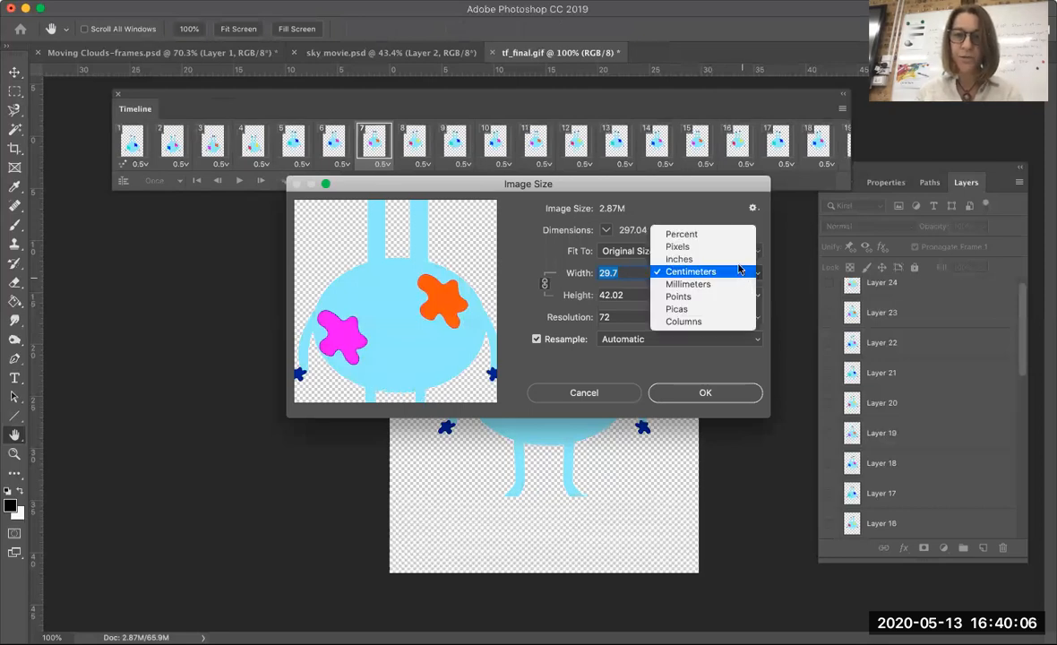
pyautogui.click(724, 247)
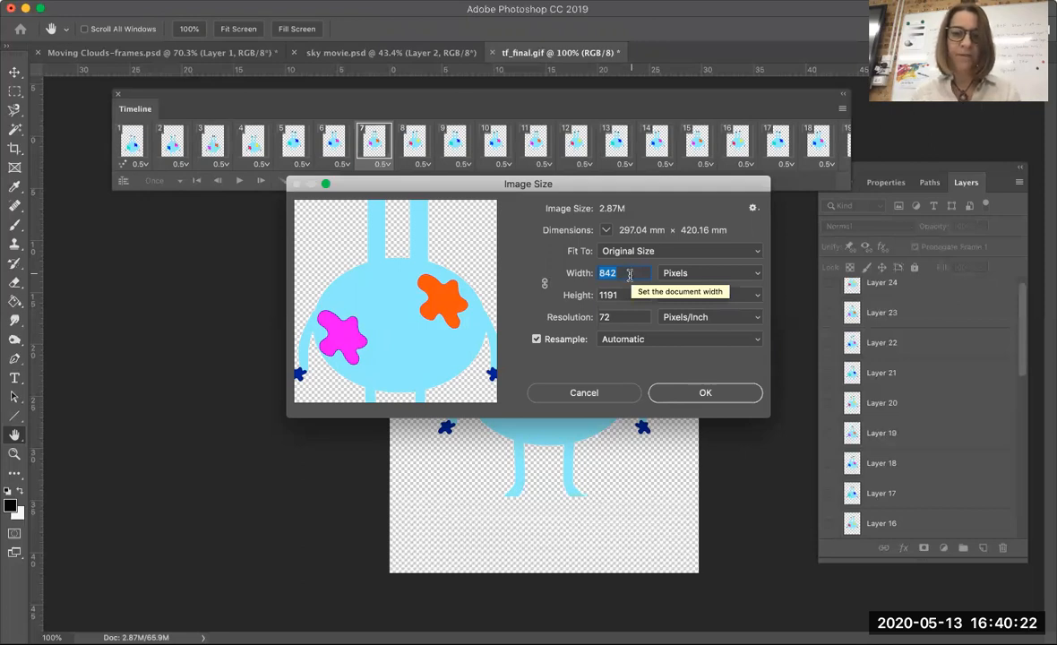
pyautogui.click(575, 392)
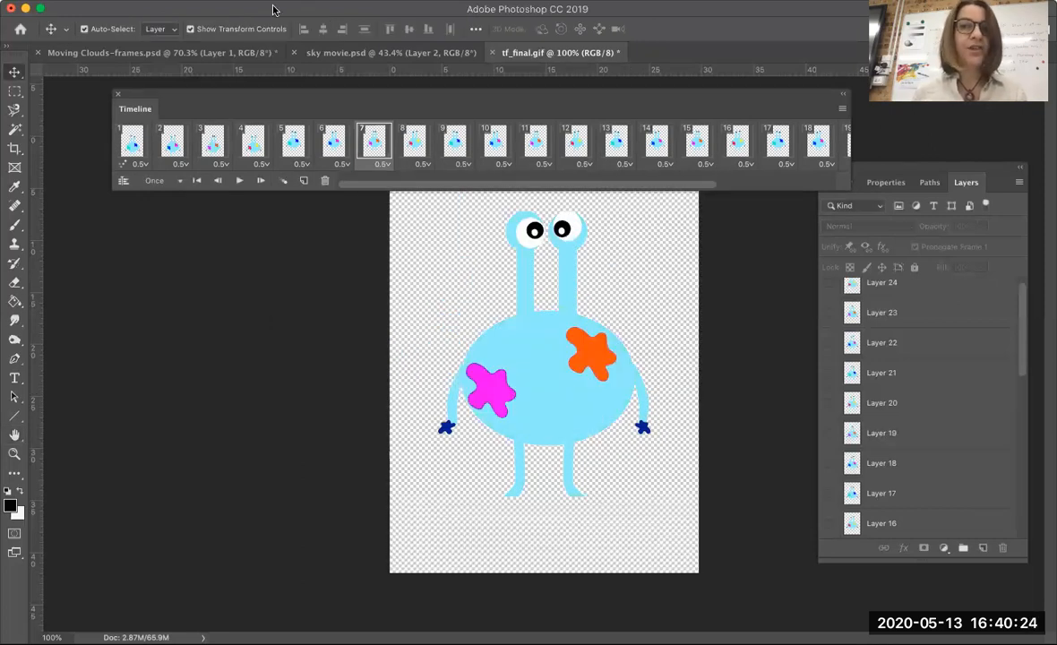
# Resize the canvas to 1920 pixels wide by 1080 pixels high, accepting the clipping
pyautogui.click(201, 1)
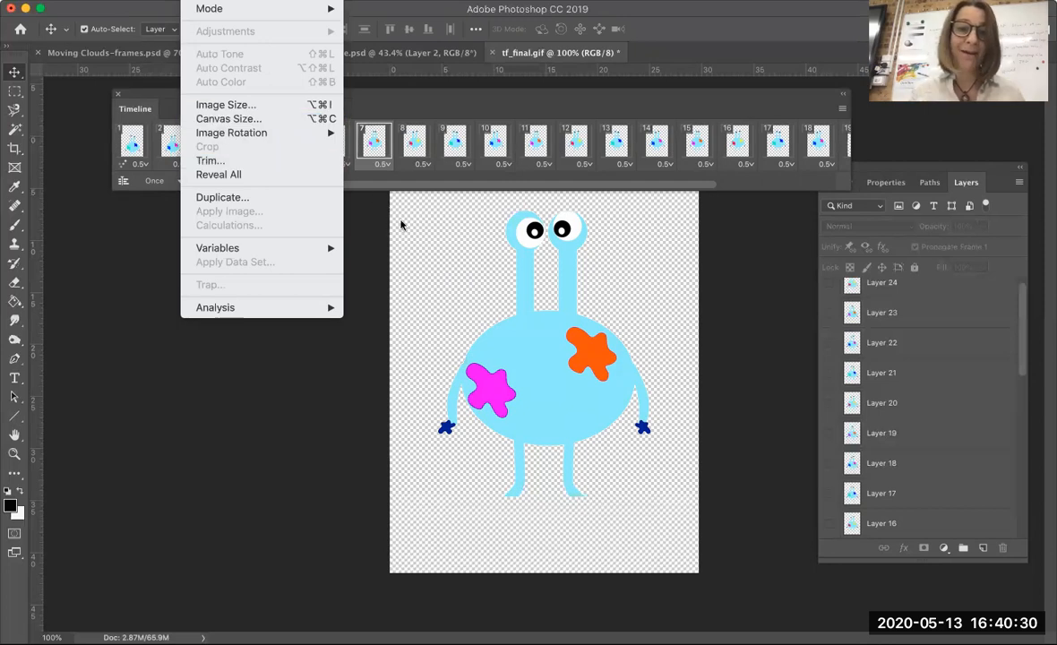
pyautogui.click(250, 121)
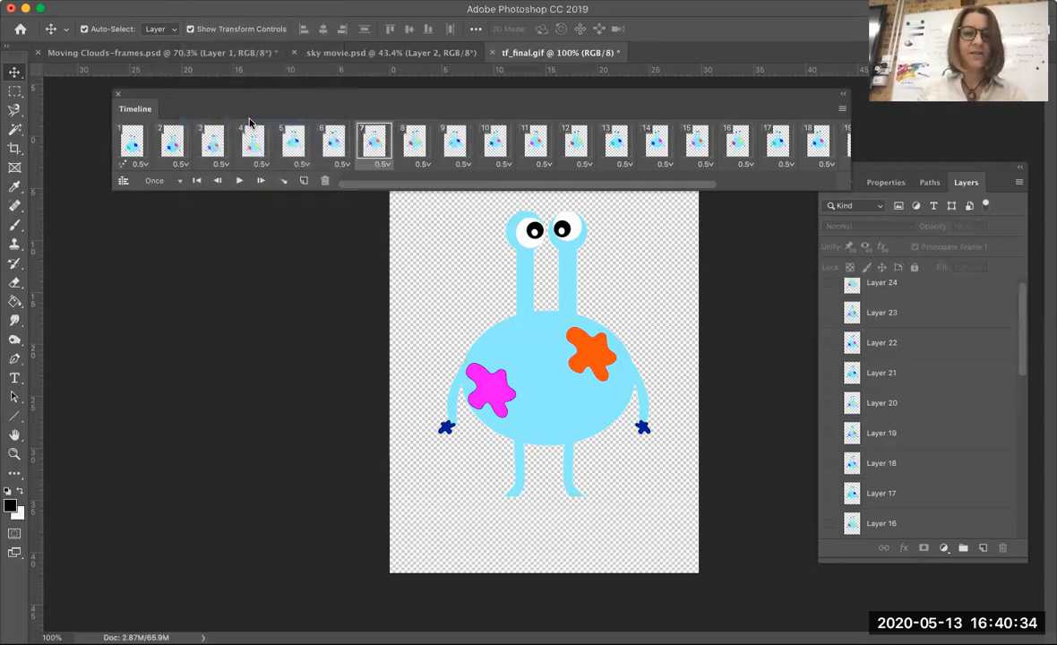
pyautogui.click(577, 271)
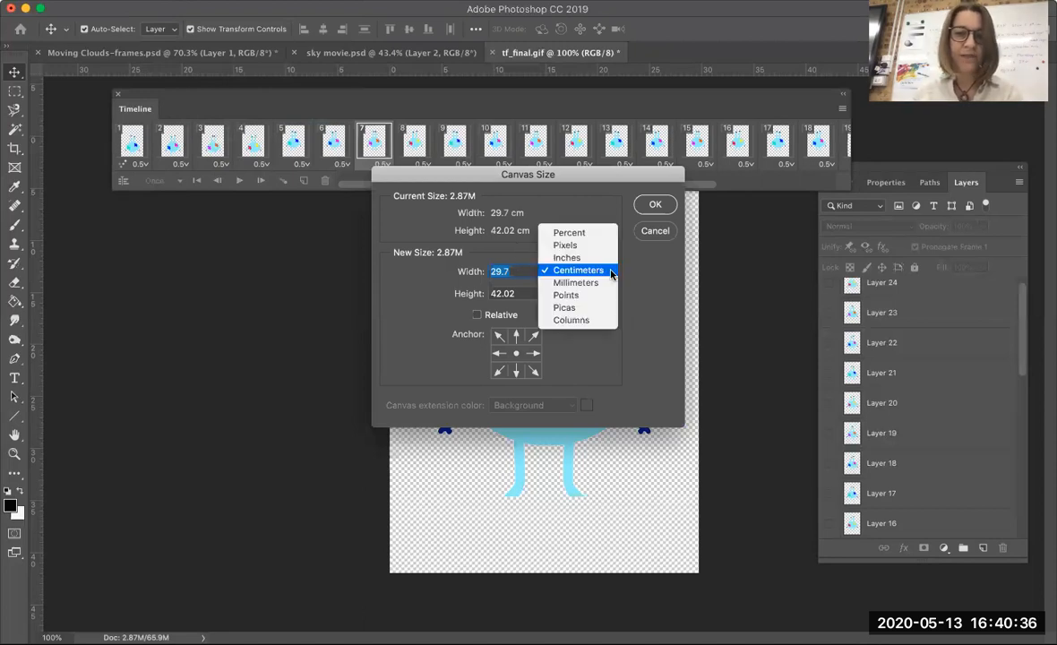
pyautogui.click(588, 245)
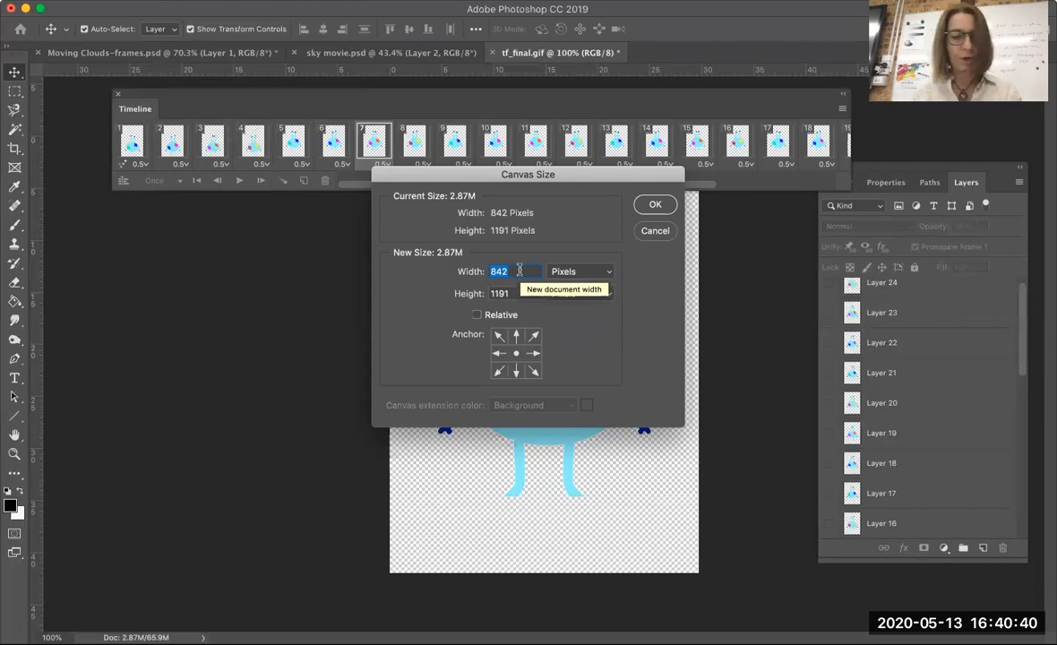
pyautogui.write('1920')
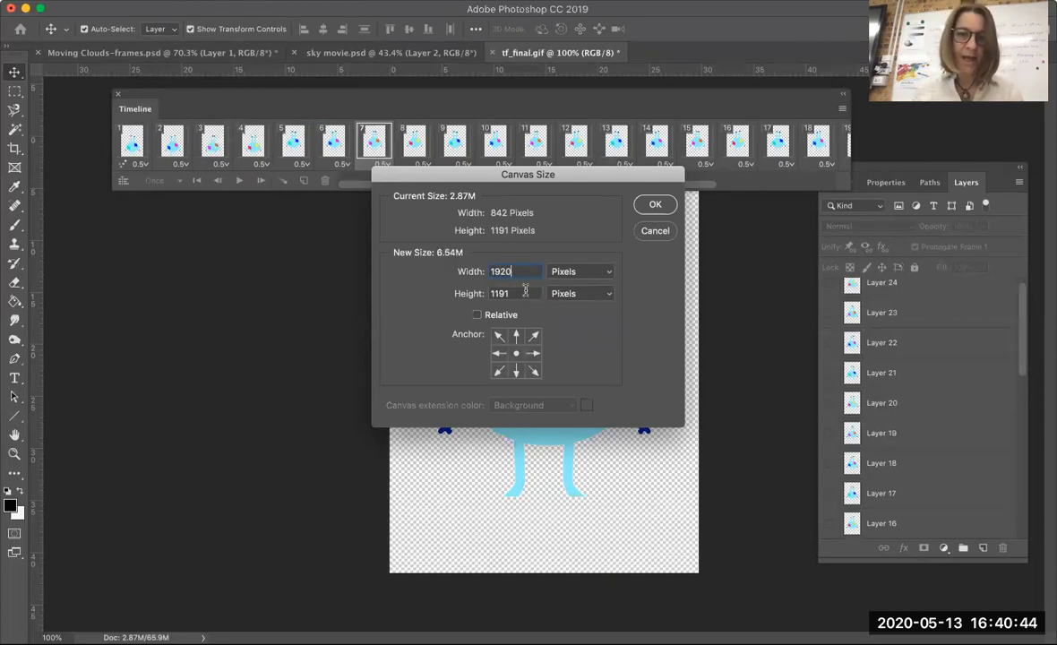
pyautogui.press('Tab')
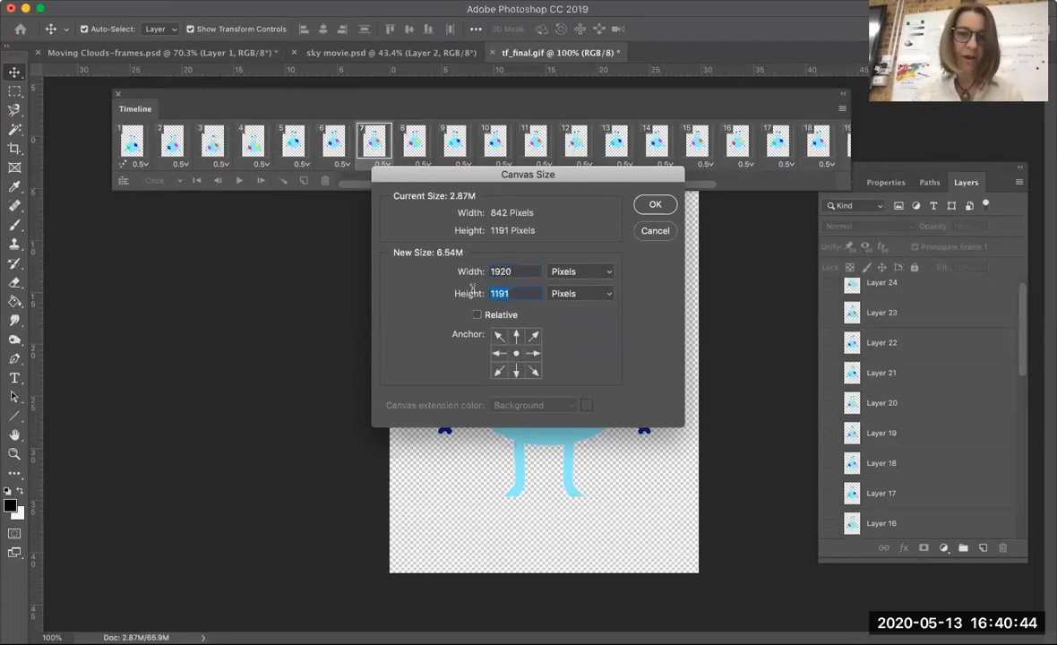
pyautogui.write('1080')
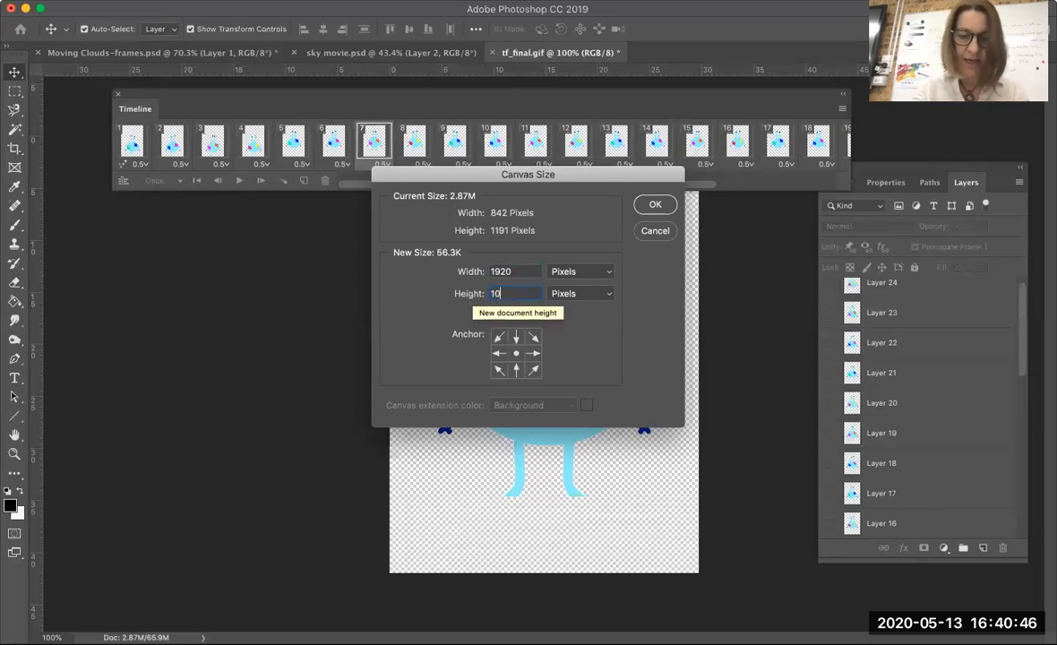
pyautogui.click(646, 205)
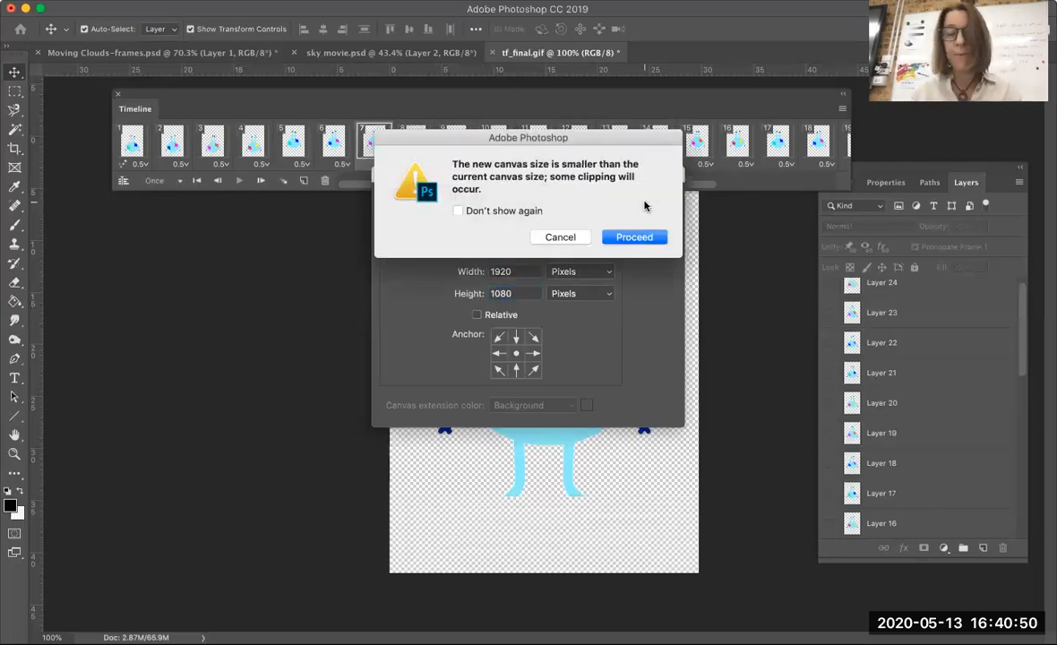
pyautogui.click(633, 236)
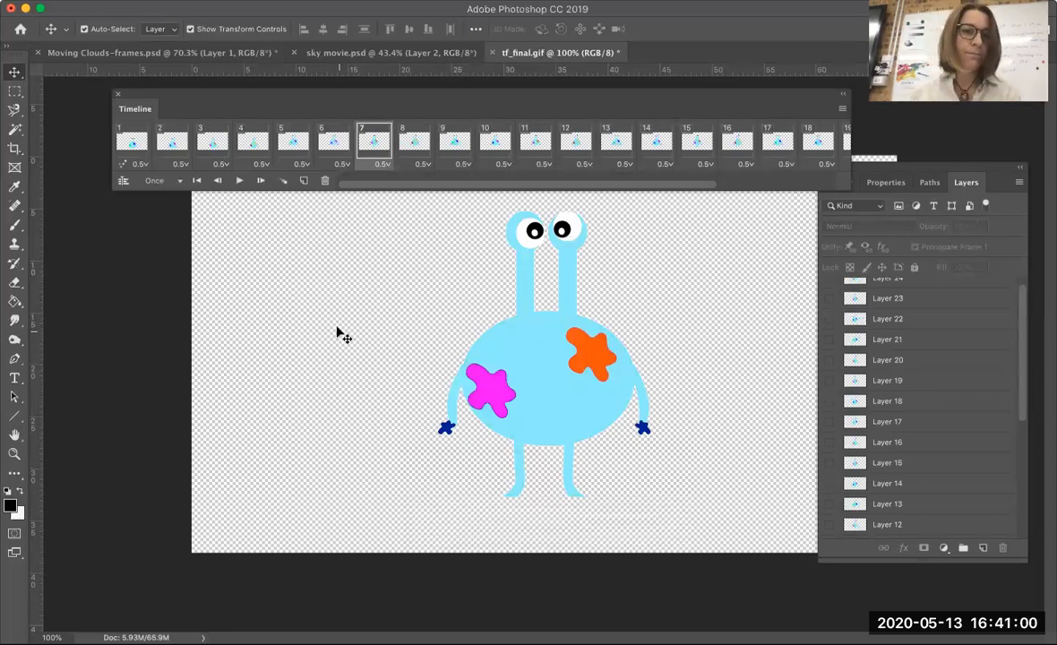
# Play and stop the animation to check it on the resized canvas, and convert the frame animation to a video timeline
pyautogui.click(238, 180)
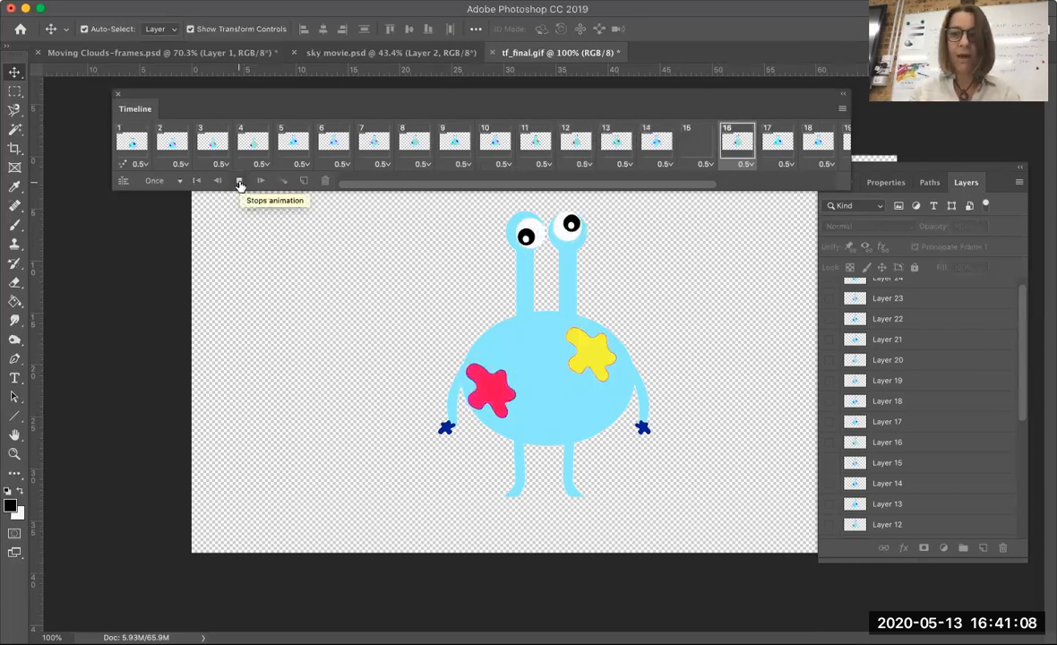
pyautogui.press('space')
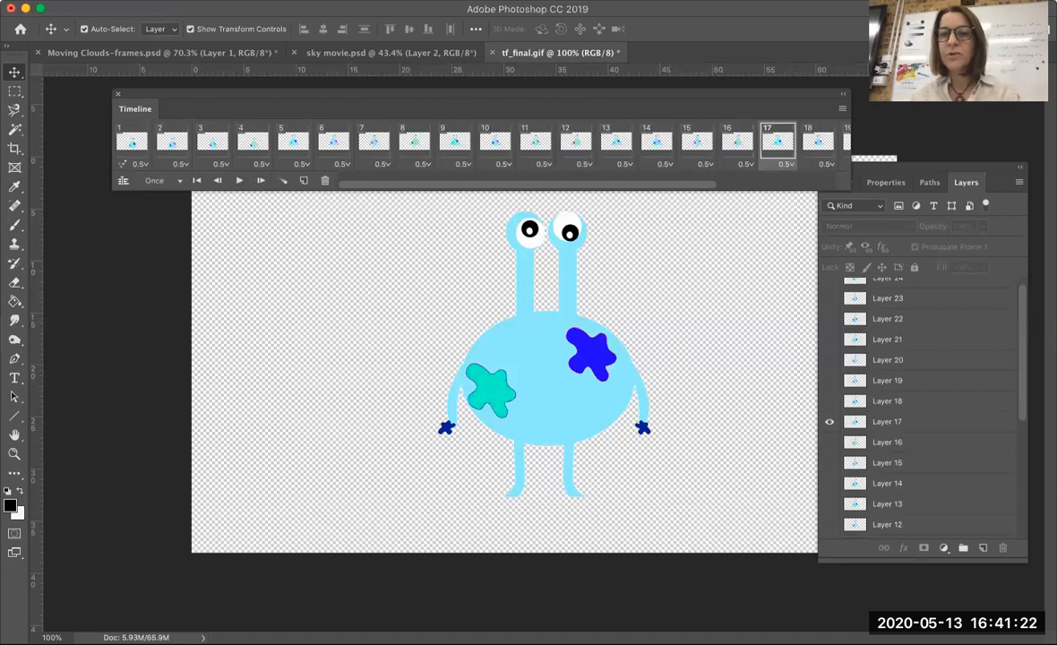
pyautogui.click(842, 112)
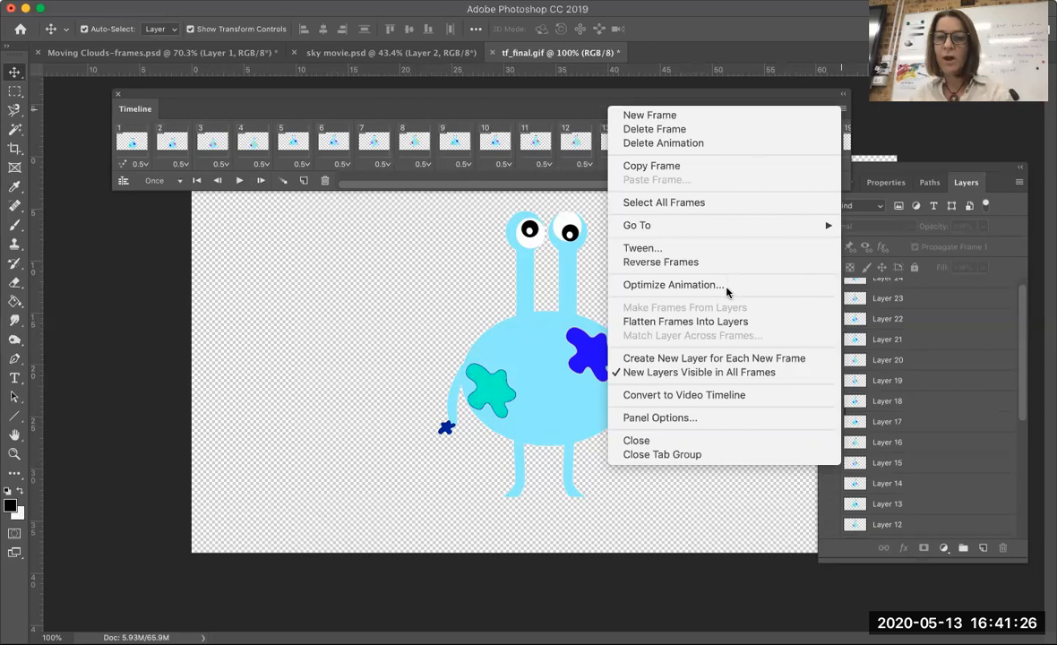
pyautogui.click(705, 395)
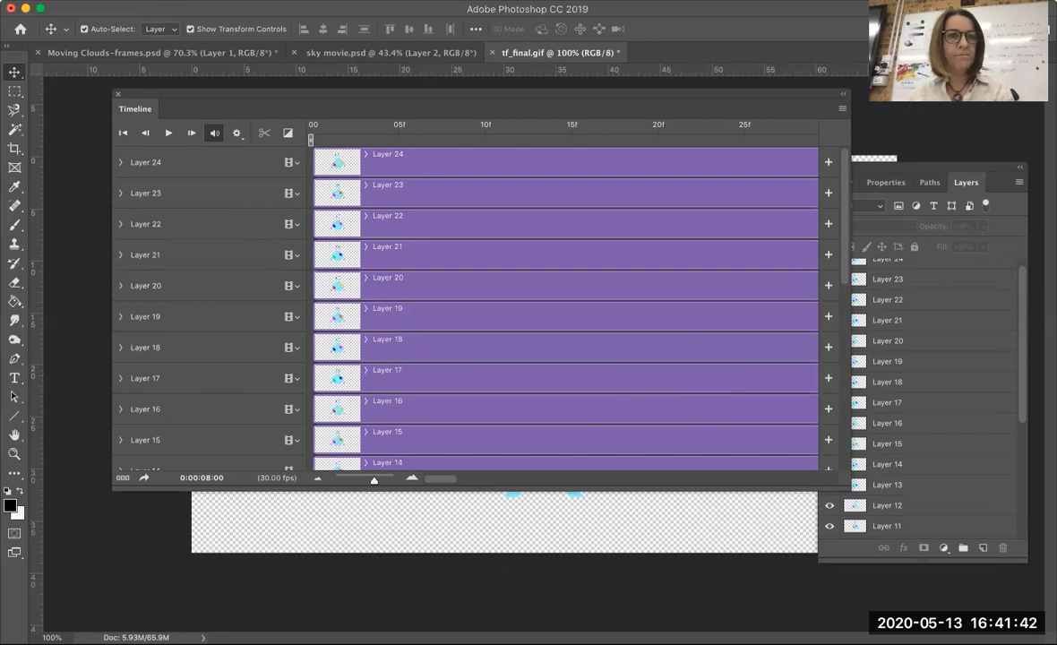
# Start a video render of the animation and name the output file "transparency test"
pyautogui.click(134, 1)
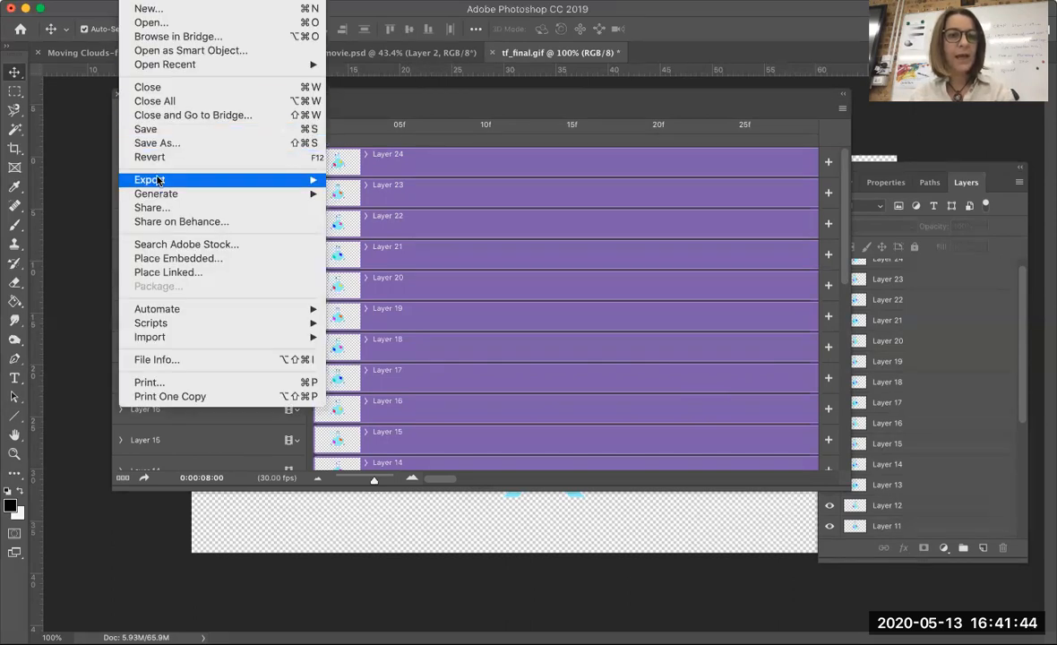
pyautogui.moveTo(311, 182)
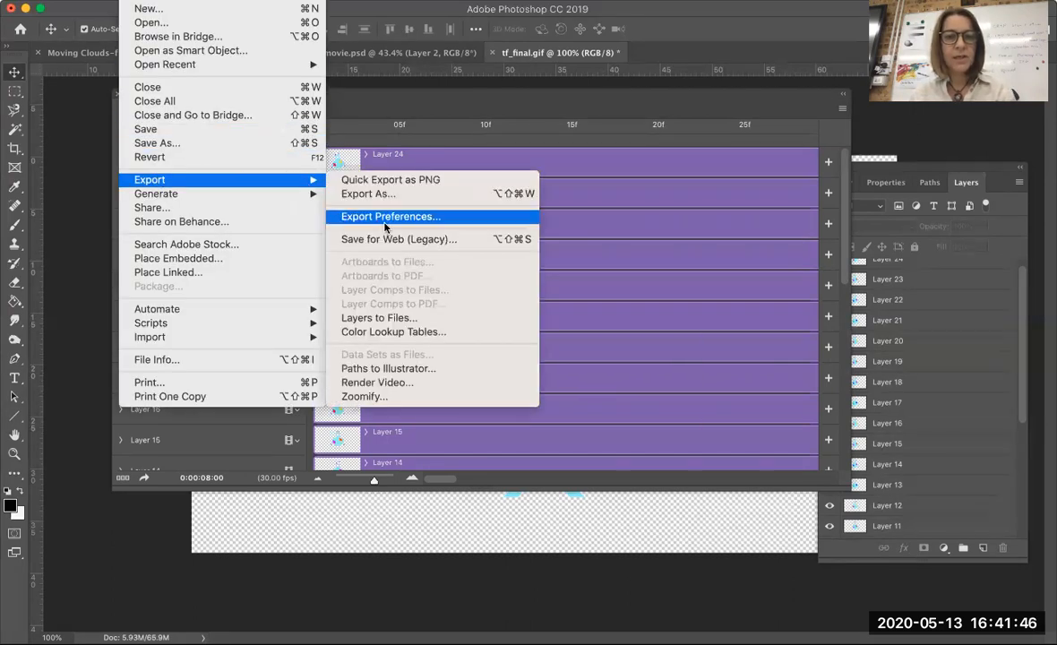
pyautogui.click(371, 384)
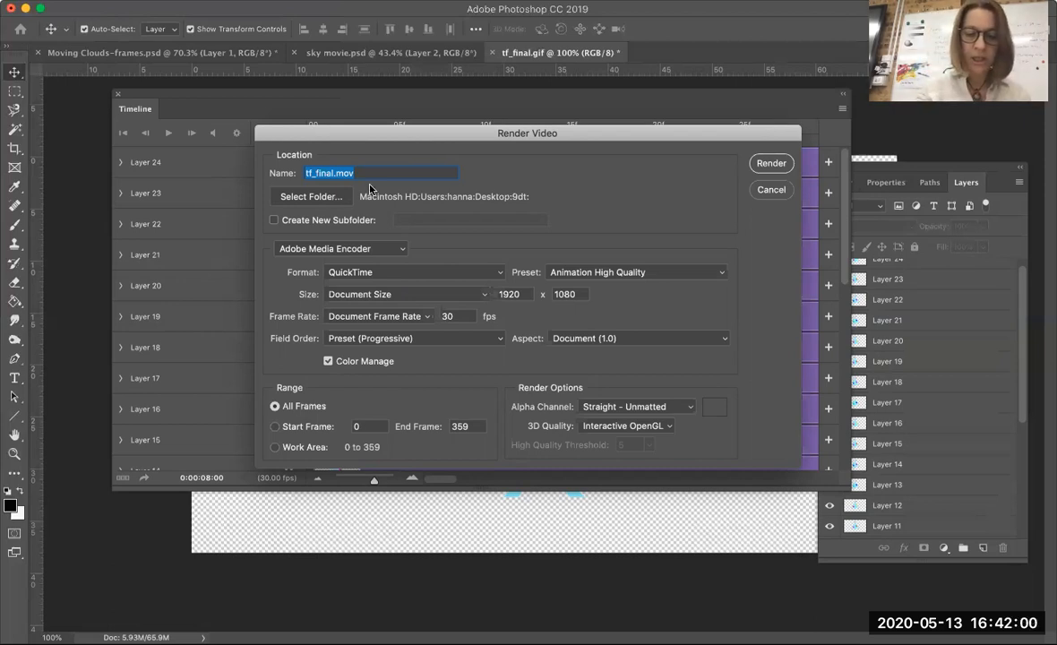
pyautogui.write('tfansparen')
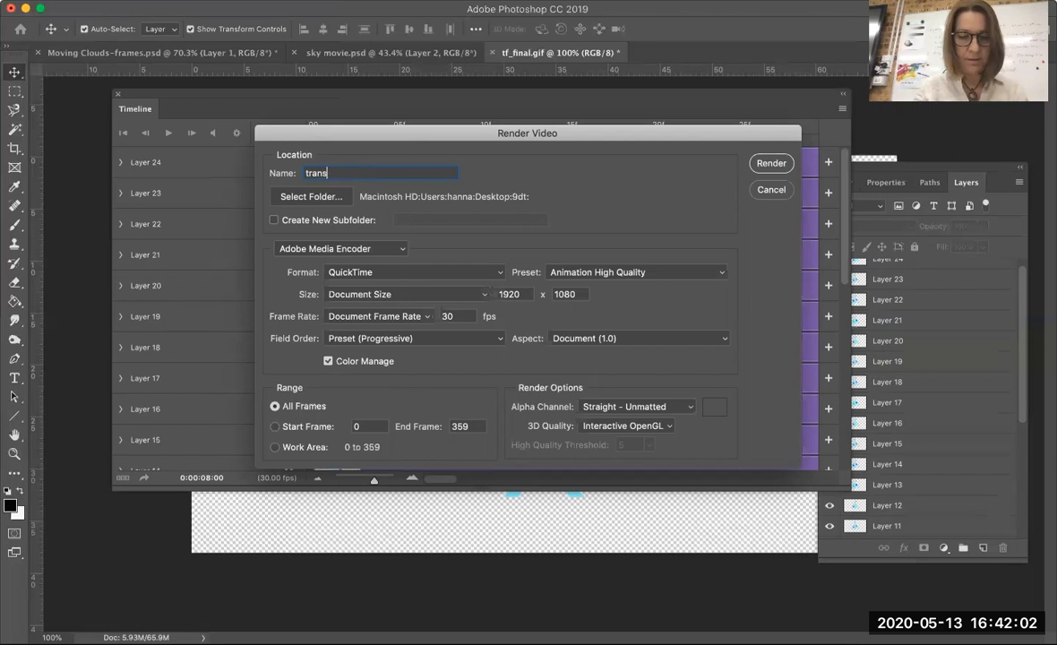
pyautogui.write('cy')
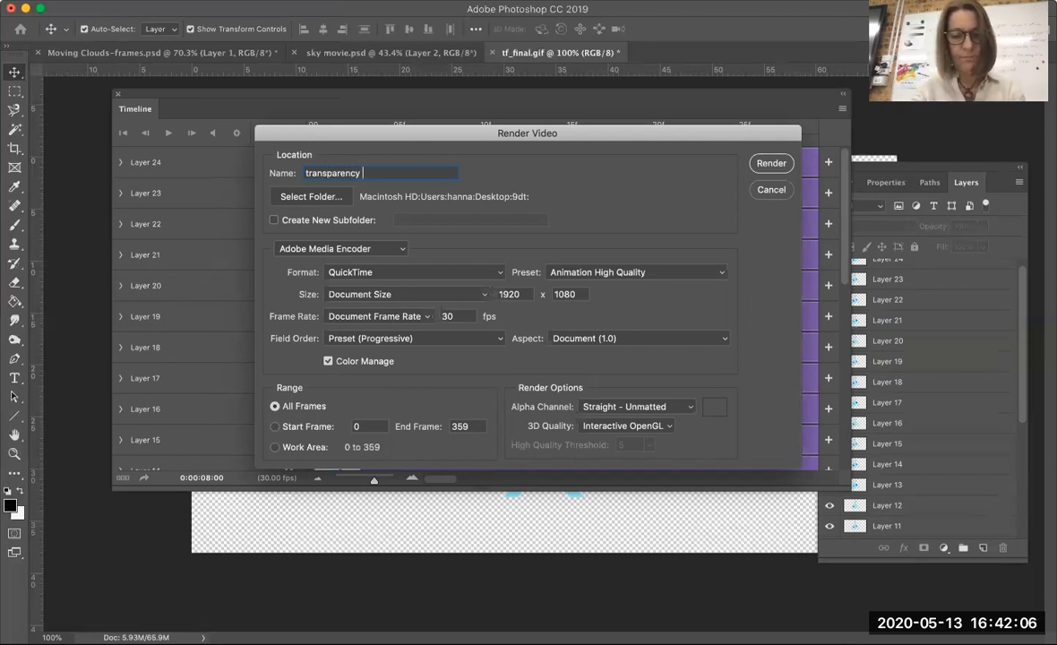
pyautogui.write(' test')
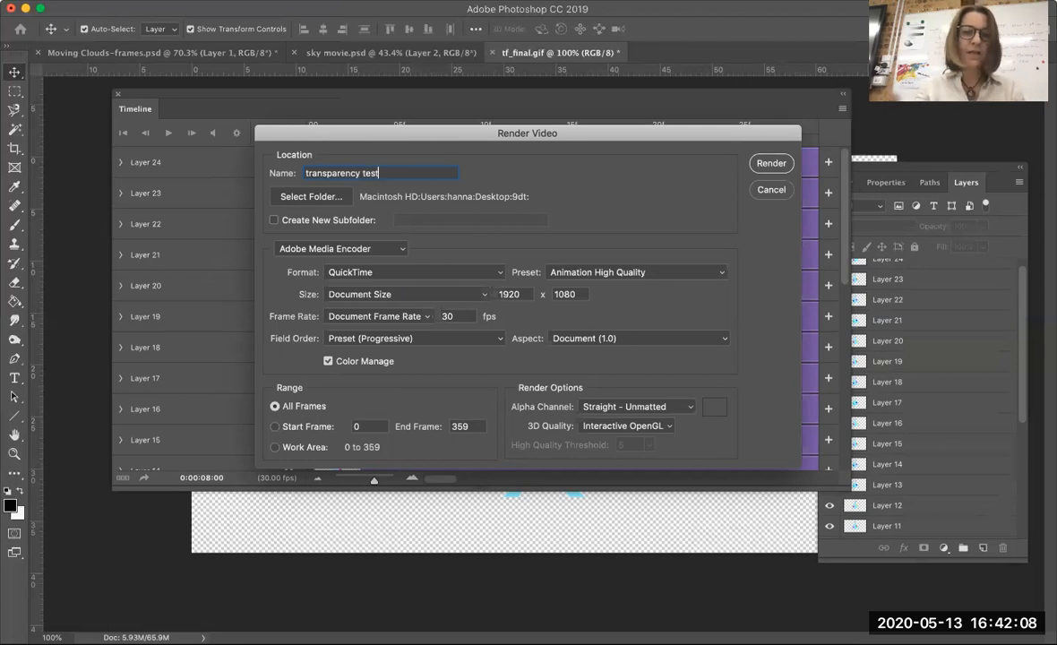
pyautogui.click(306, 256)
pyautogui.click(306, 255)
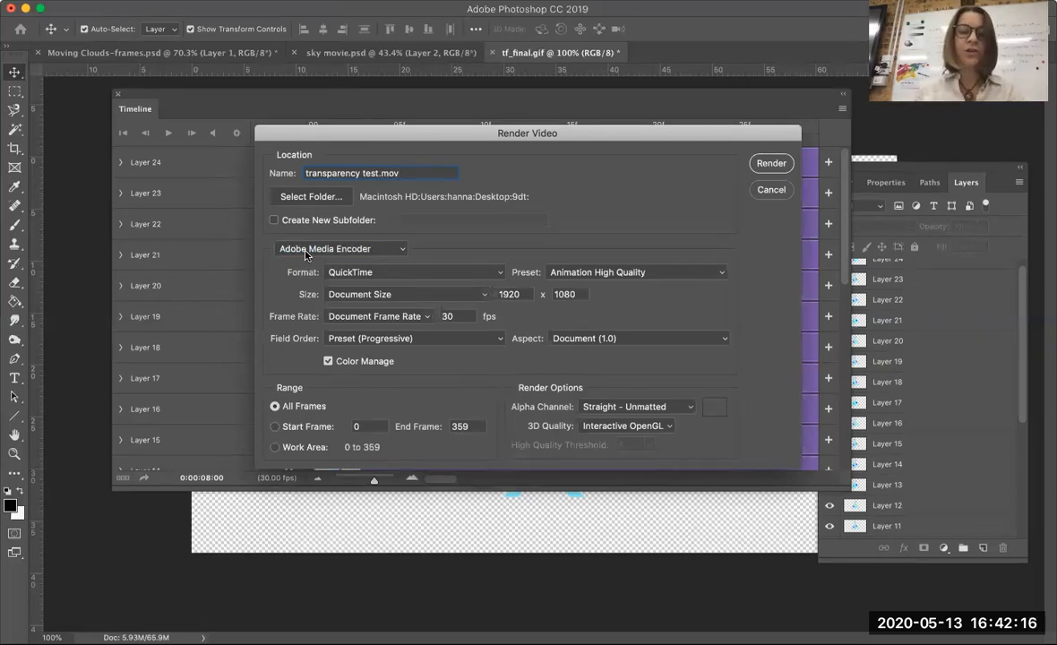
# Keep the format as QuickTime and the alpha channel as Straight - Unmatted, and render the video
pyautogui.click(430, 277)
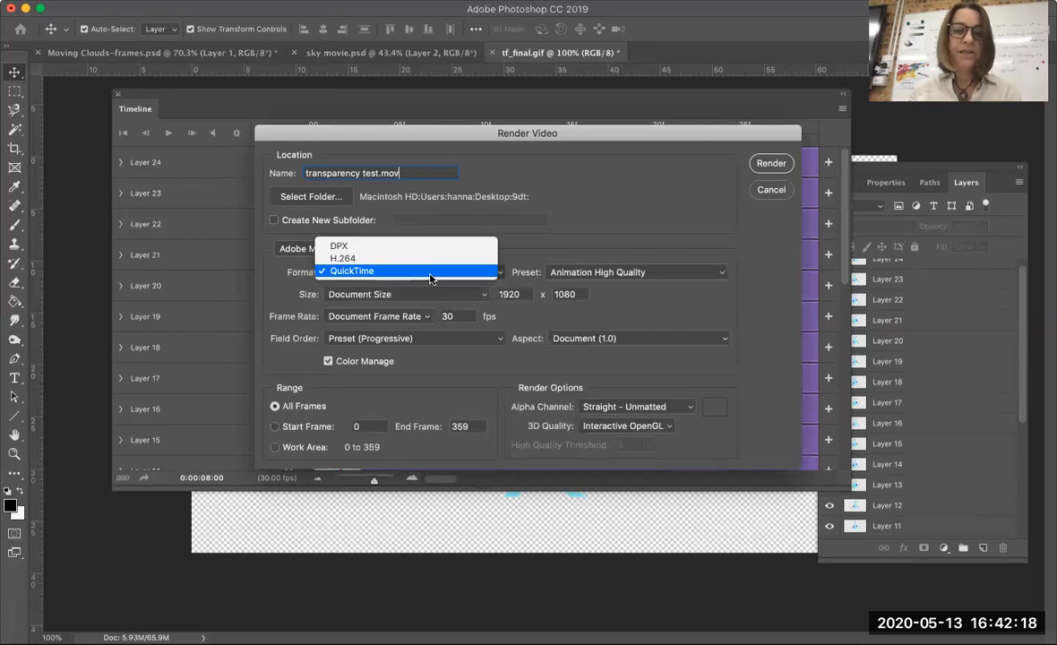
pyautogui.click(362, 272)
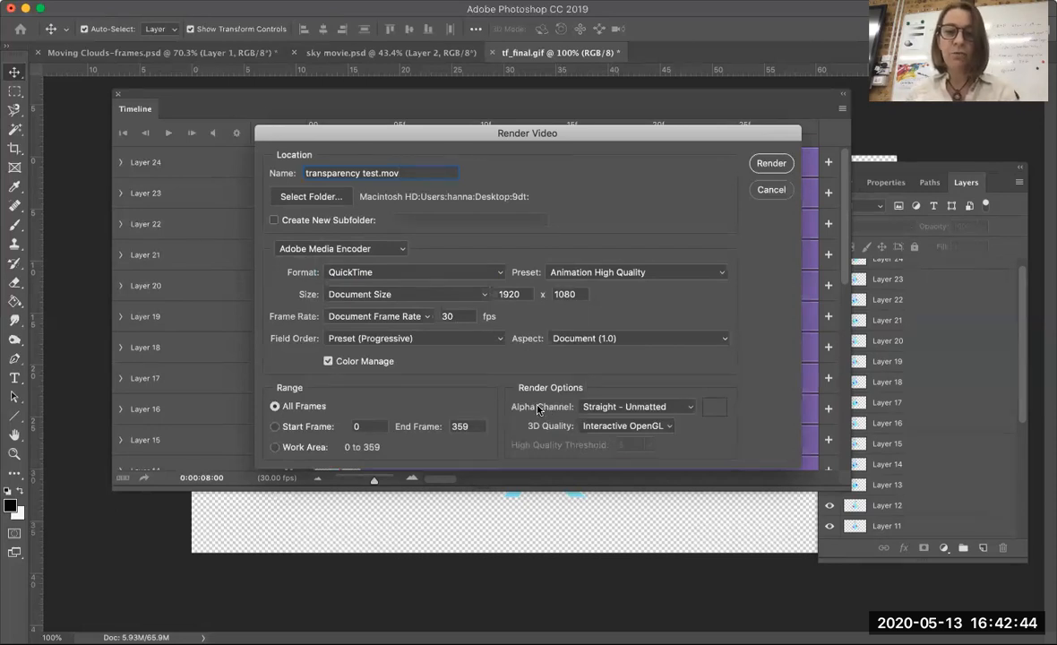
pyautogui.click(609, 407)
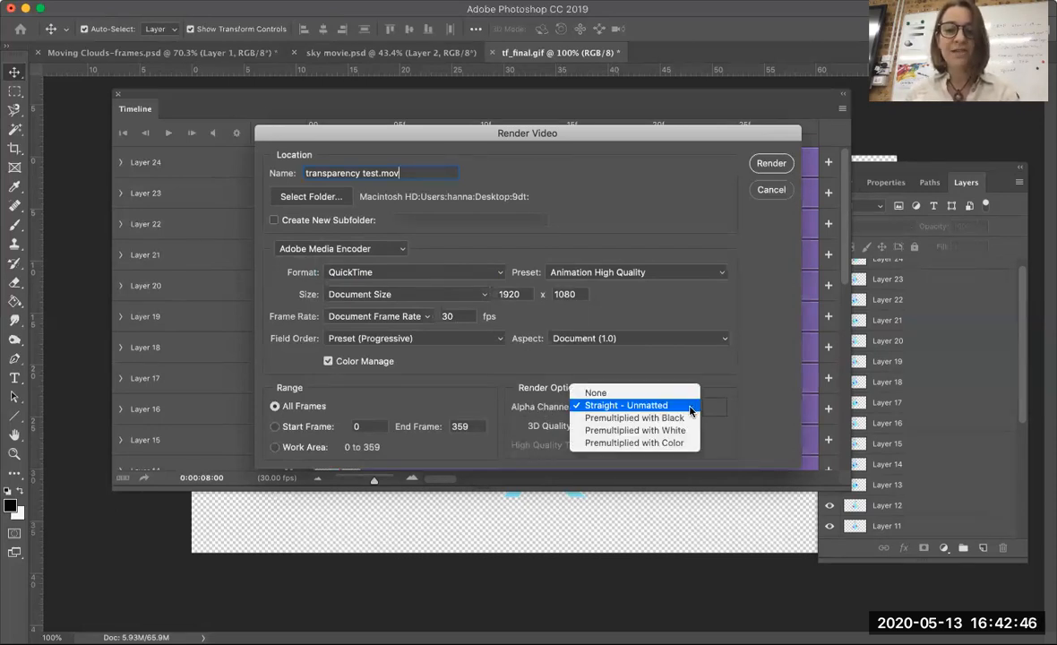
pyautogui.click(533, 409)
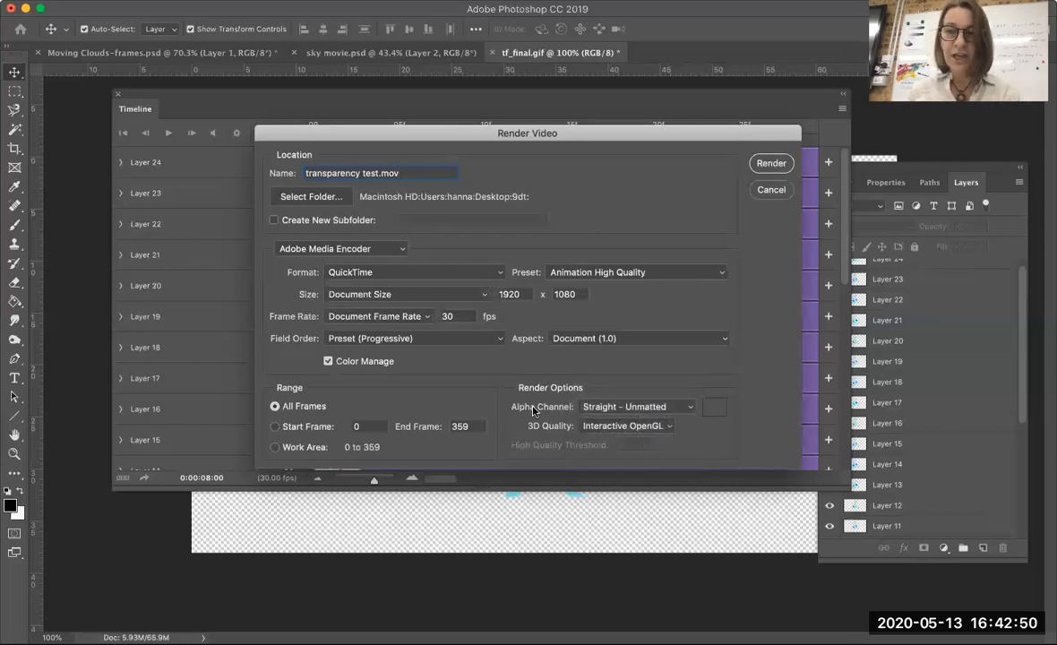
pyautogui.click(651, 410)
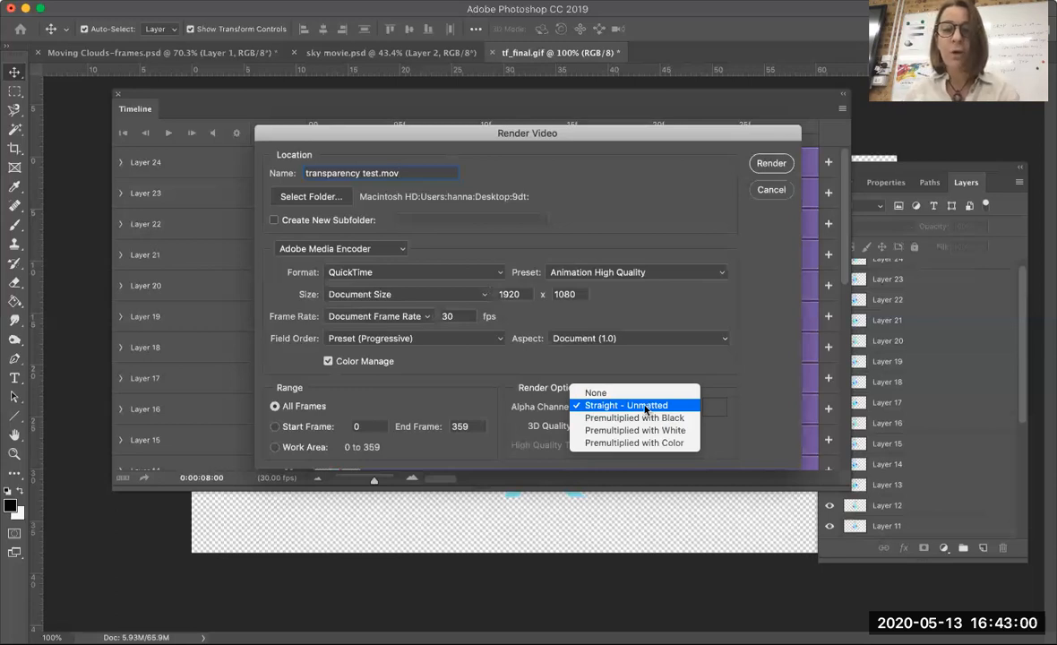
pyautogui.click(648, 408)
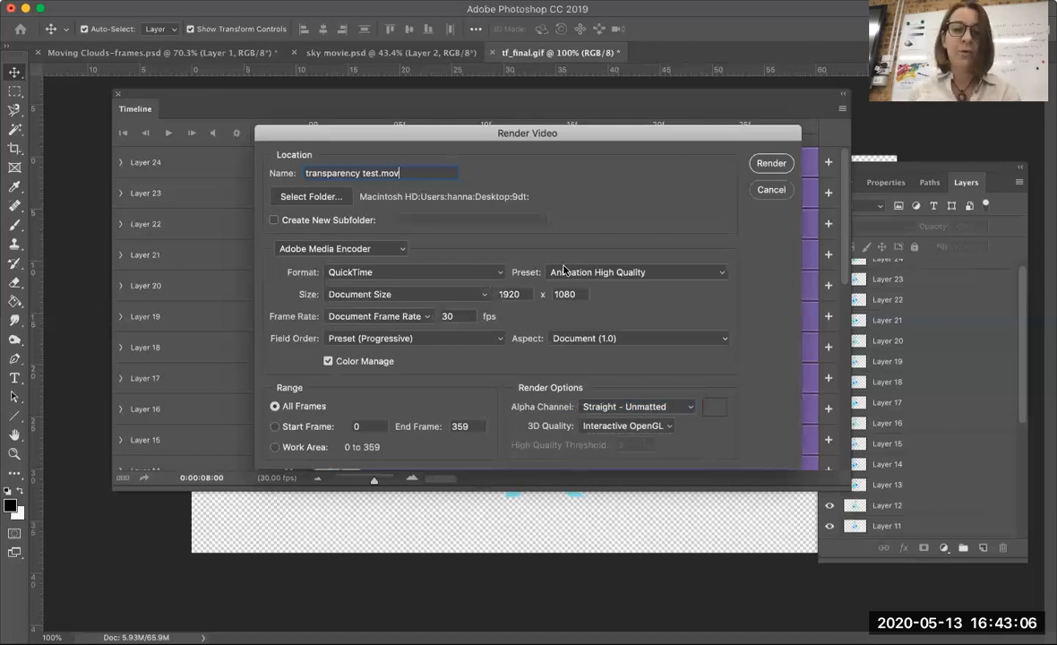
pyautogui.click(770, 163)
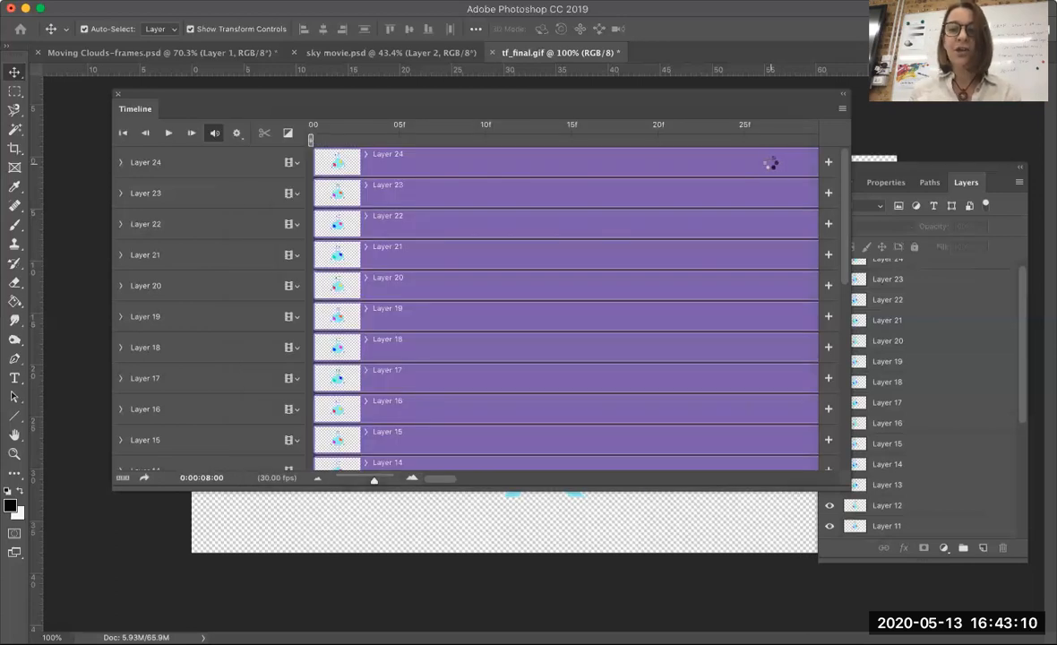